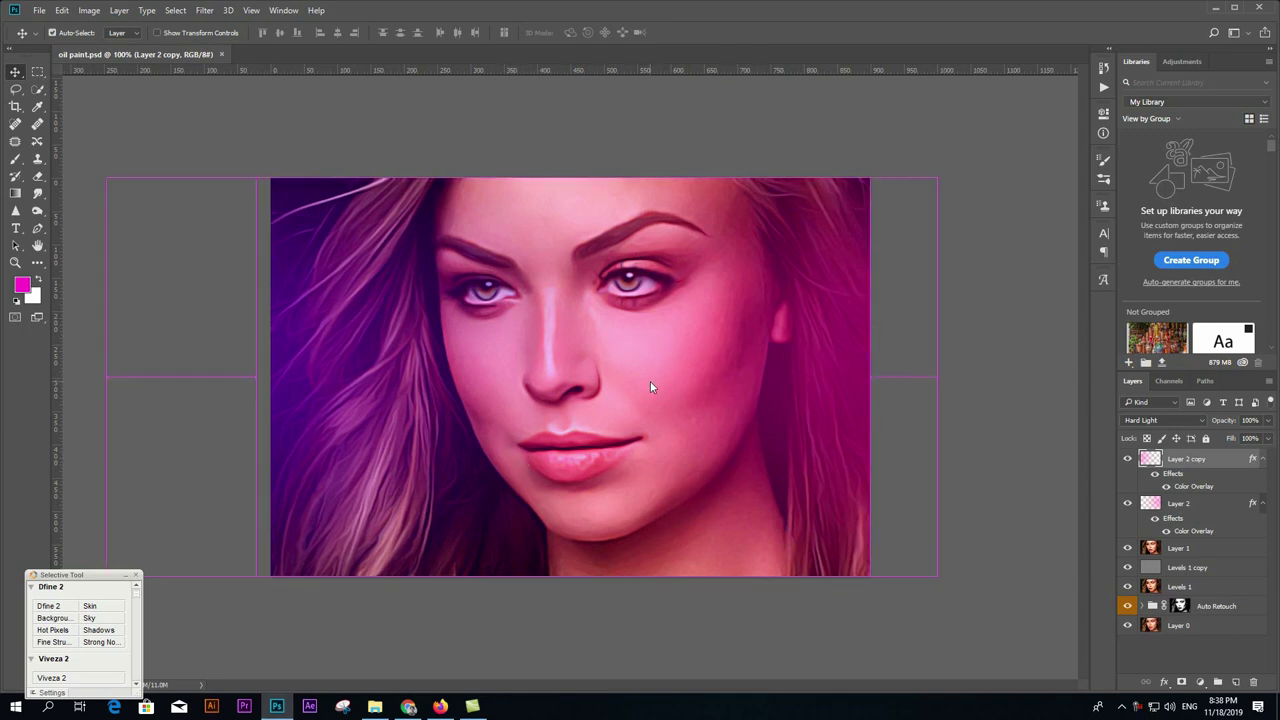
# Open the original portrait JPG and start converting its Background into Layer 0.
pyautogui.hotkey('ctrl', 'o')
pyautogui.doubleClick(228, 112)
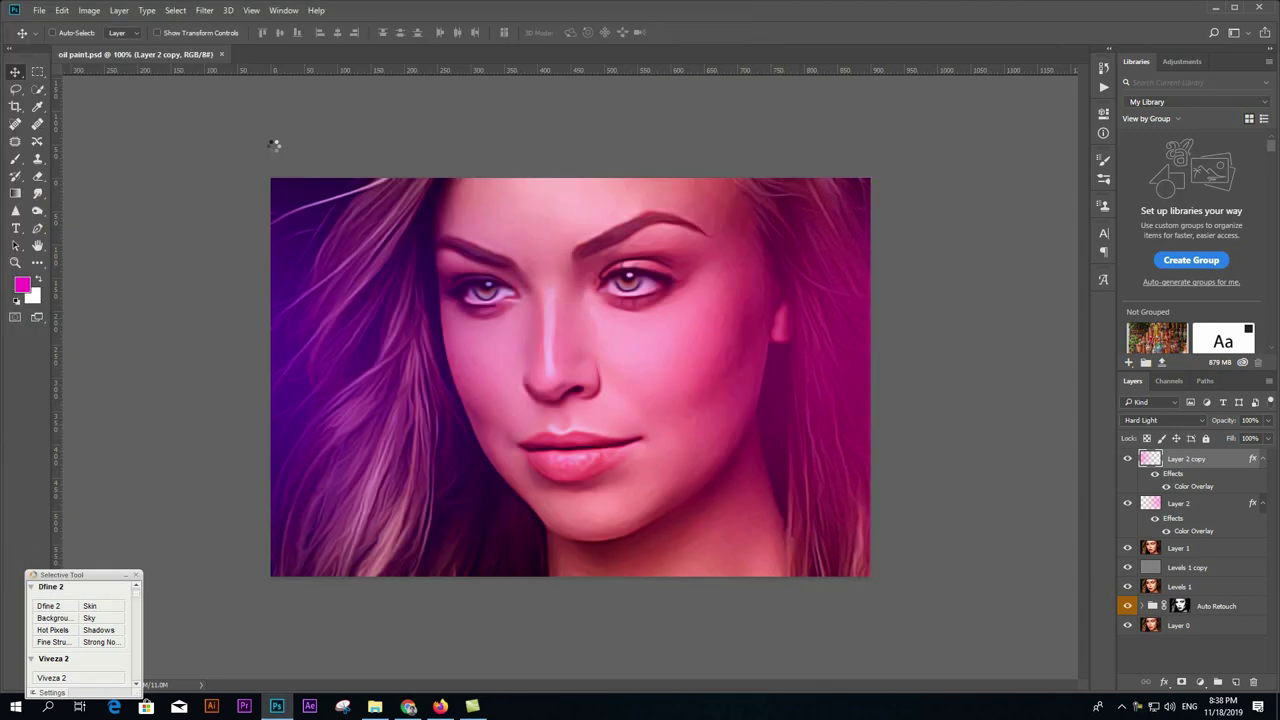
pyautogui.doubleClick(1206, 458)
# Confirm Layer 0, duplicate it, and Gaussian-blur the middle copy with a slightly lower radius.
pyautogui.press('Return')
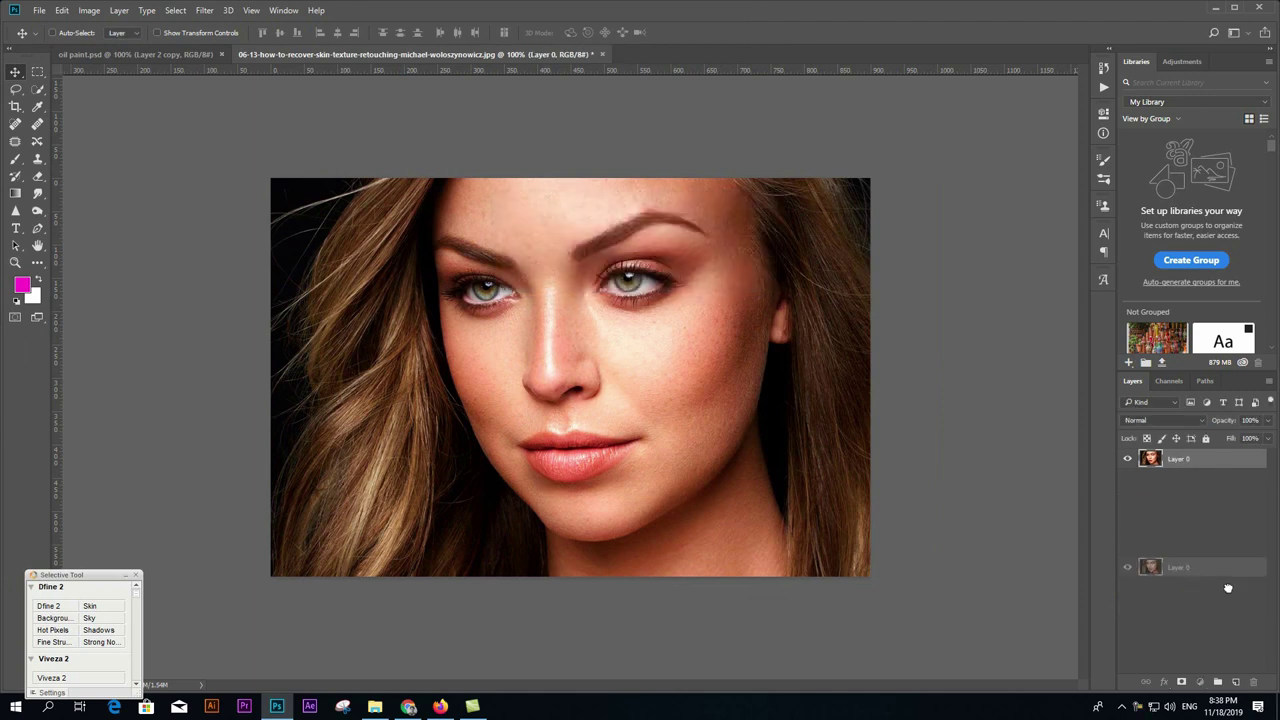
pyautogui.moveTo(1190, 458)
pyautogui.mouseDown()
pyautogui.moveTo(1236, 681)
pyautogui.moveTo(1249, 681)
pyautogui.moveTo(1236, 681)
pyautogui.mouseUp()
pyautogui.click(1128, 459)
pyautogui.click(1176, 480)
pyautogui.click(204, 10)
pyautogui.moveTo(212, 158)
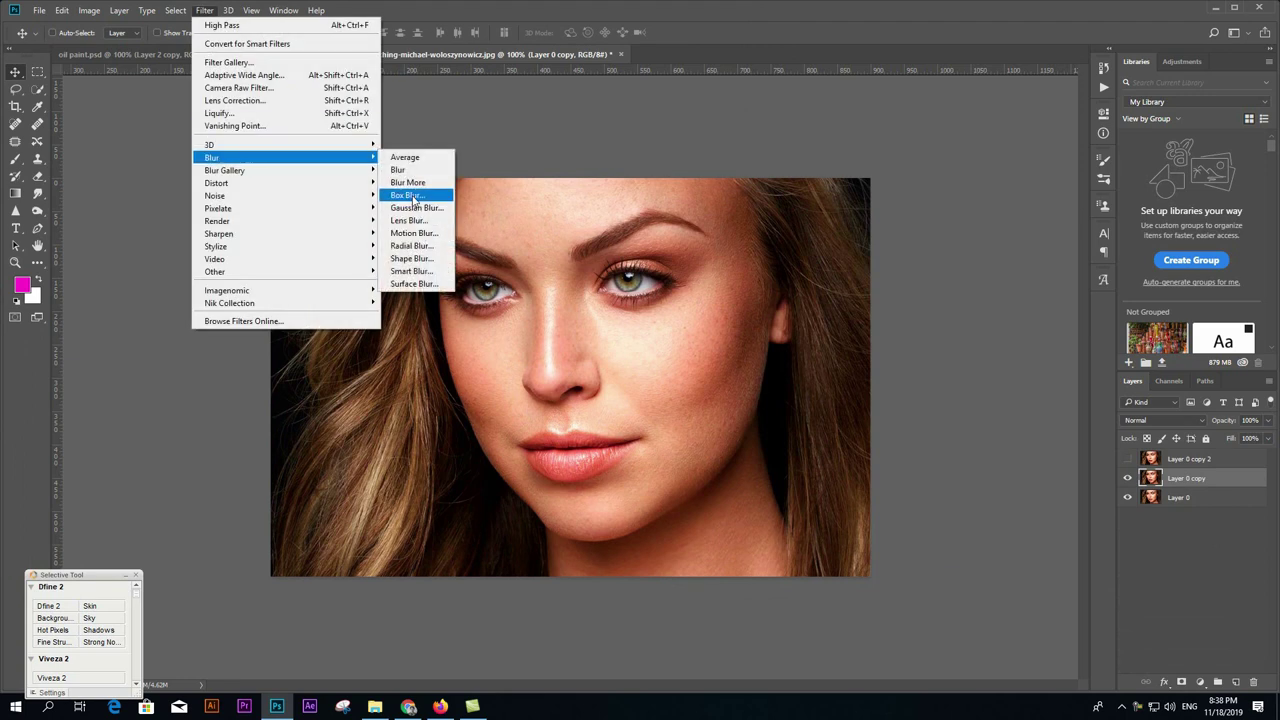
pyautogui.click(414, 207)
pyautogui.moveTo(957, 400); pyautogui.dragTo(968, 401)
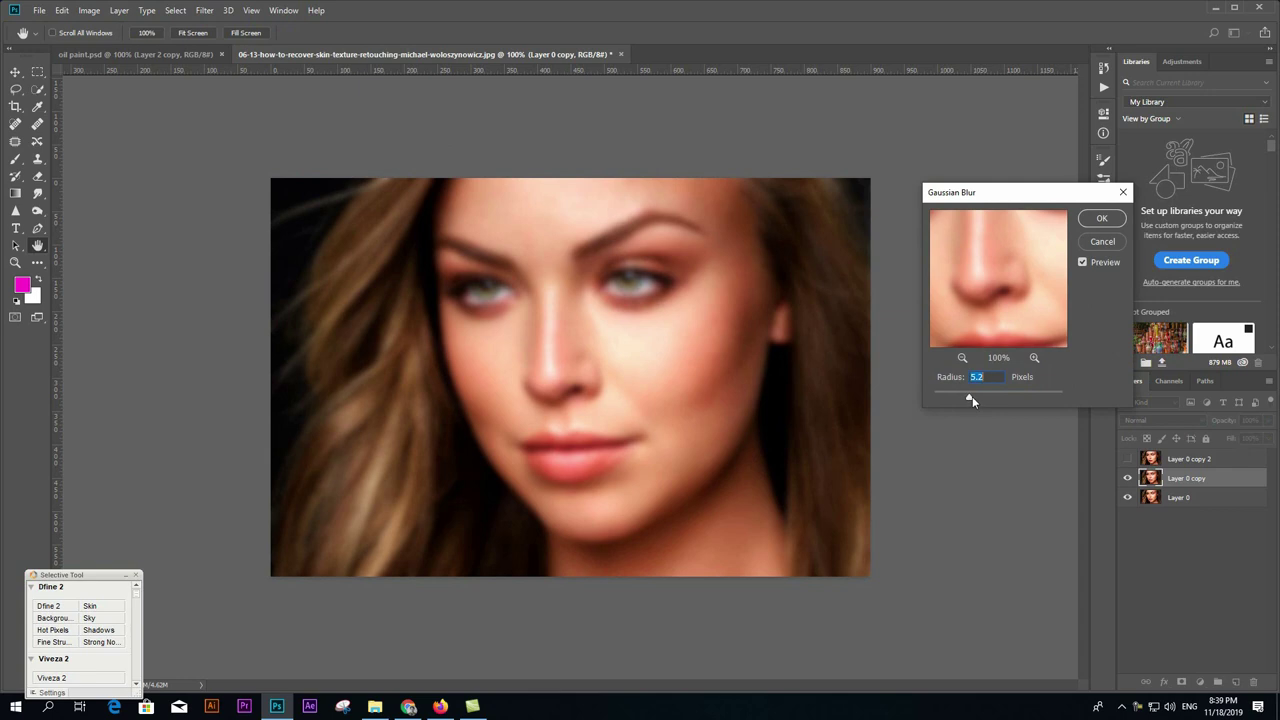
pyautogui.click(1100, 219)
# Apply High Pass at 1.5 pixels to the top copy and blend it as Vivid Light.
pyautogui.click(1183, 458)
pyautogui.click(1127, 458)
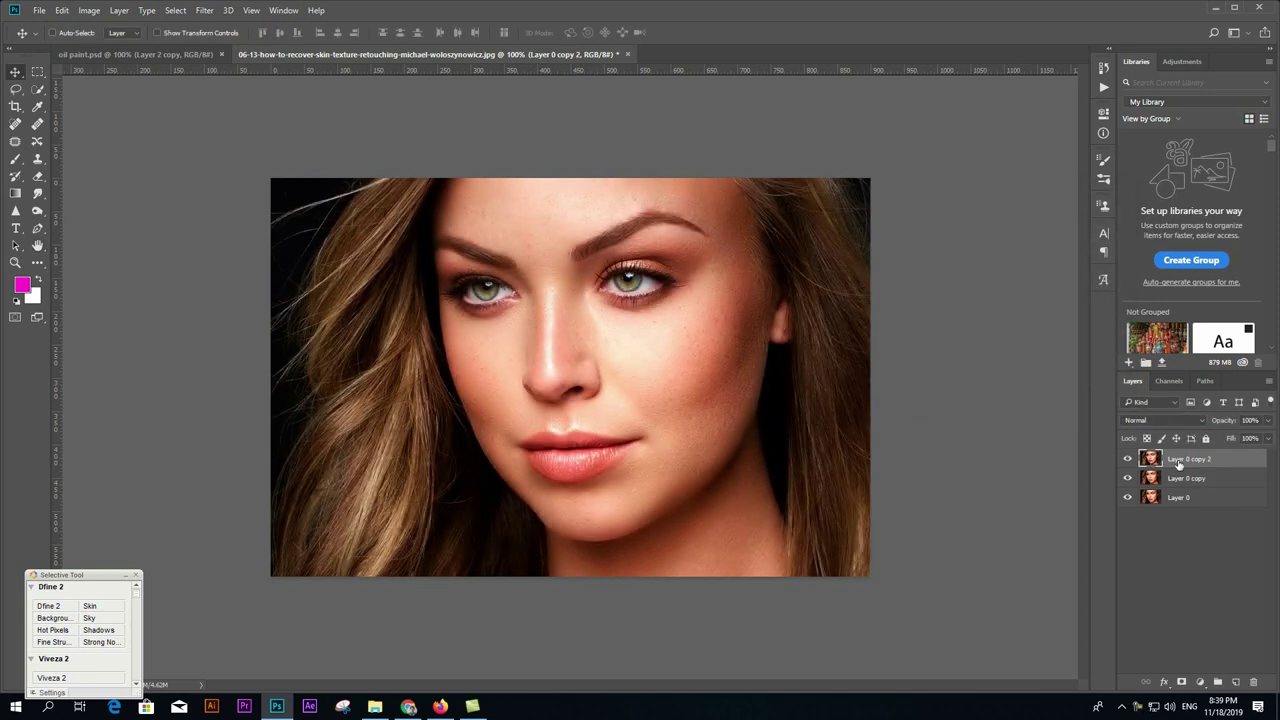
pyautogui.click(204, 11)
pyautogui.moveTo(215, 271)
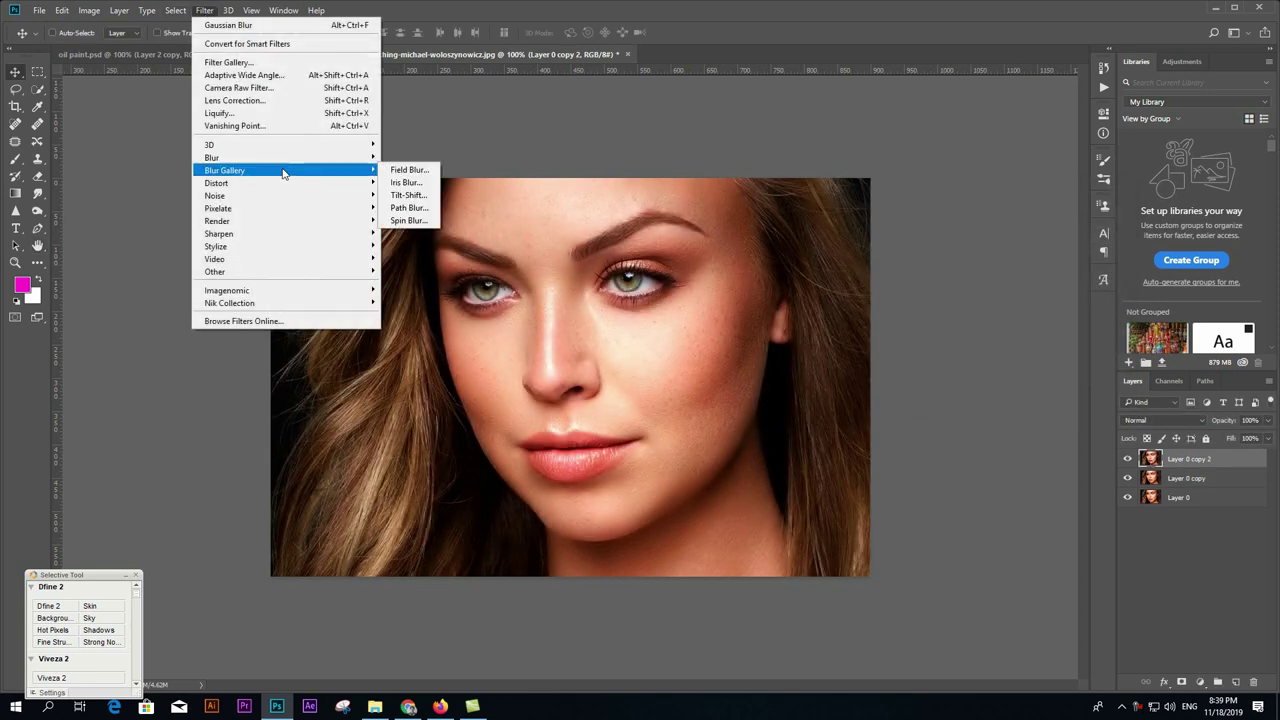
pyautogui.click(405, 284)
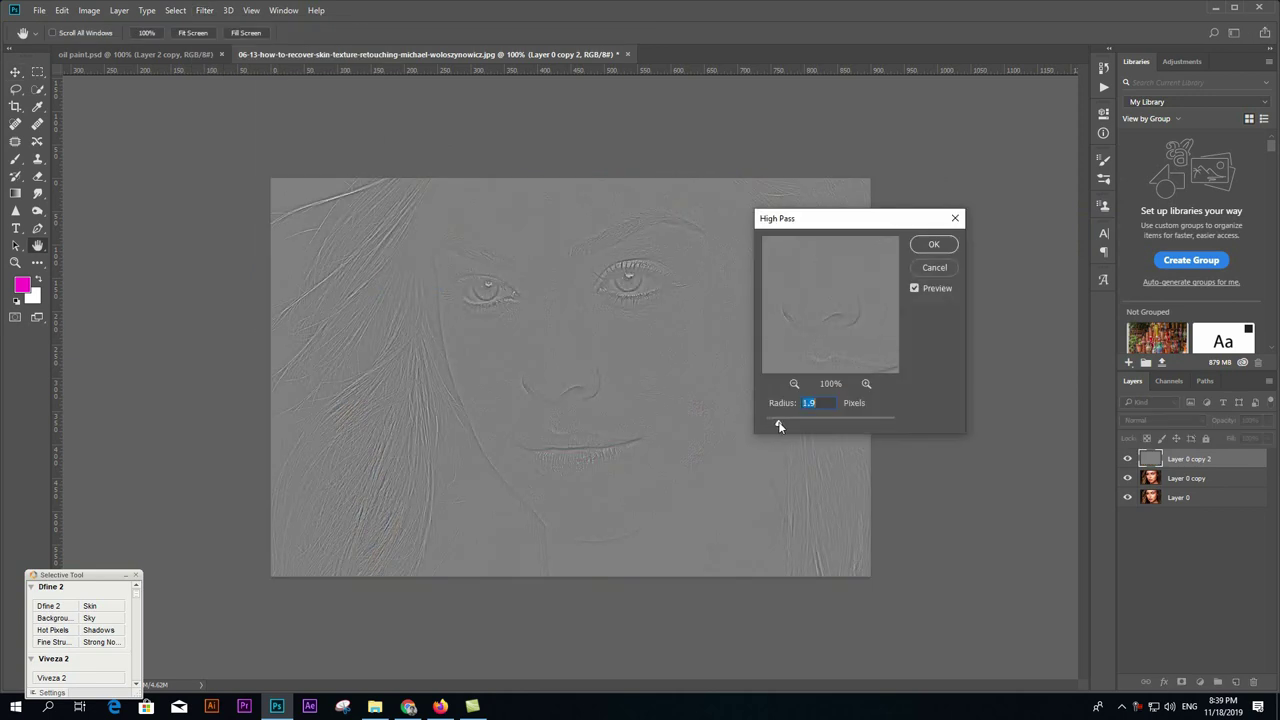
pyautogui.moveTo(777, 424); pyautogui.dragTo(775, 425)
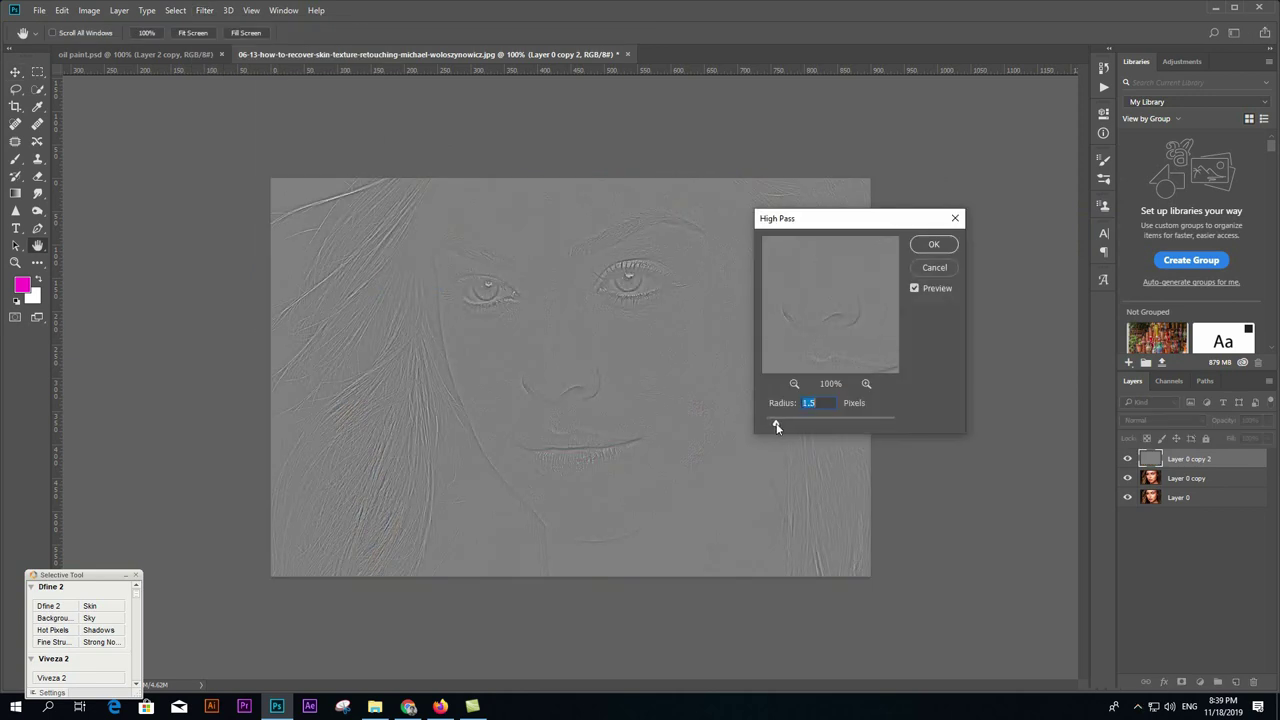
pyautogui.click(933, 245)
pyautogui.click(1186, 421)
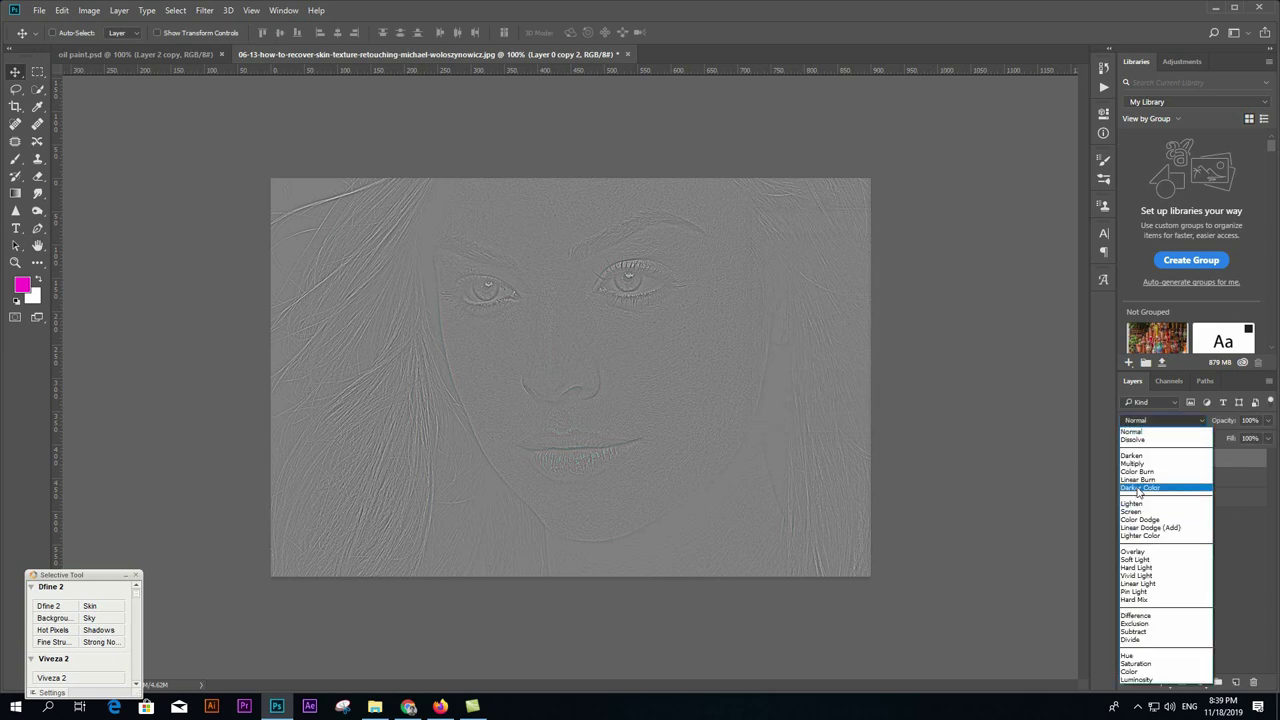
pyautogui.click(1140, 575)
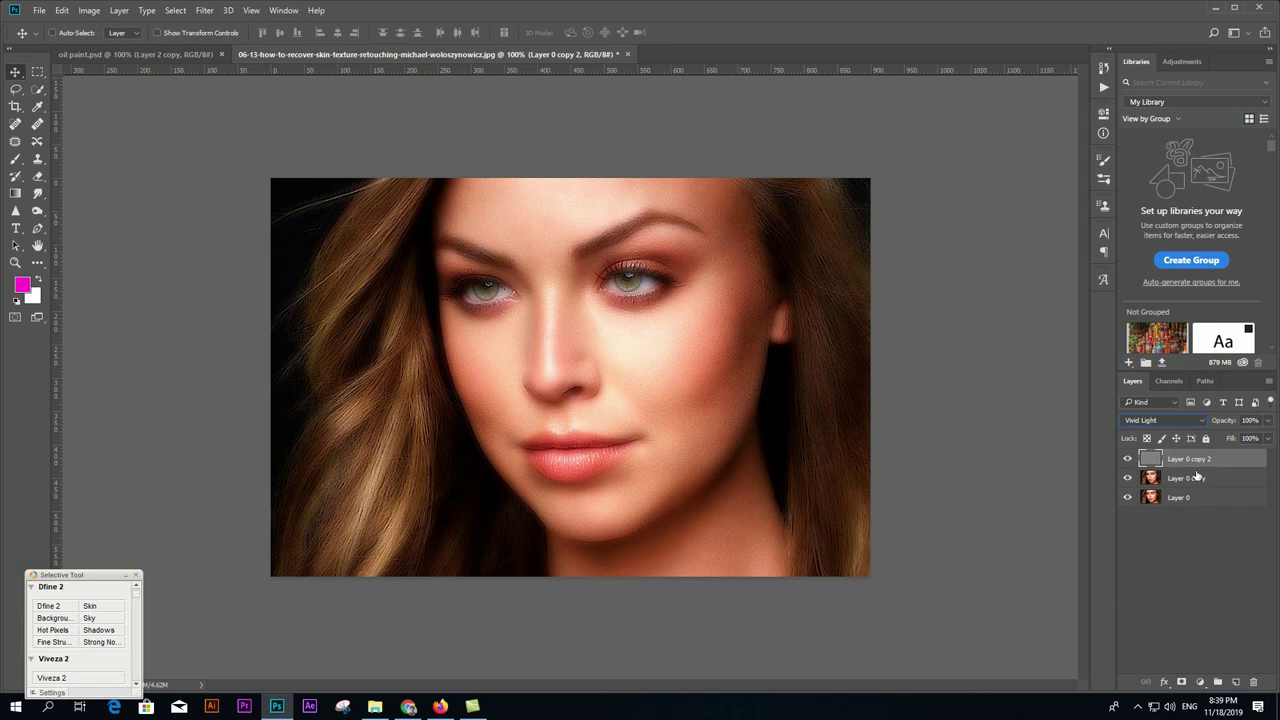
# Group both copies into Group 1 with an inverted black mask, then ready a size-125 brush.
pyautogui.keyDown('shift'); pyautogui.click(1197, 479); pyautogui.keyUp('shift')
pyautogui.hotkey('ctrl', 'g')
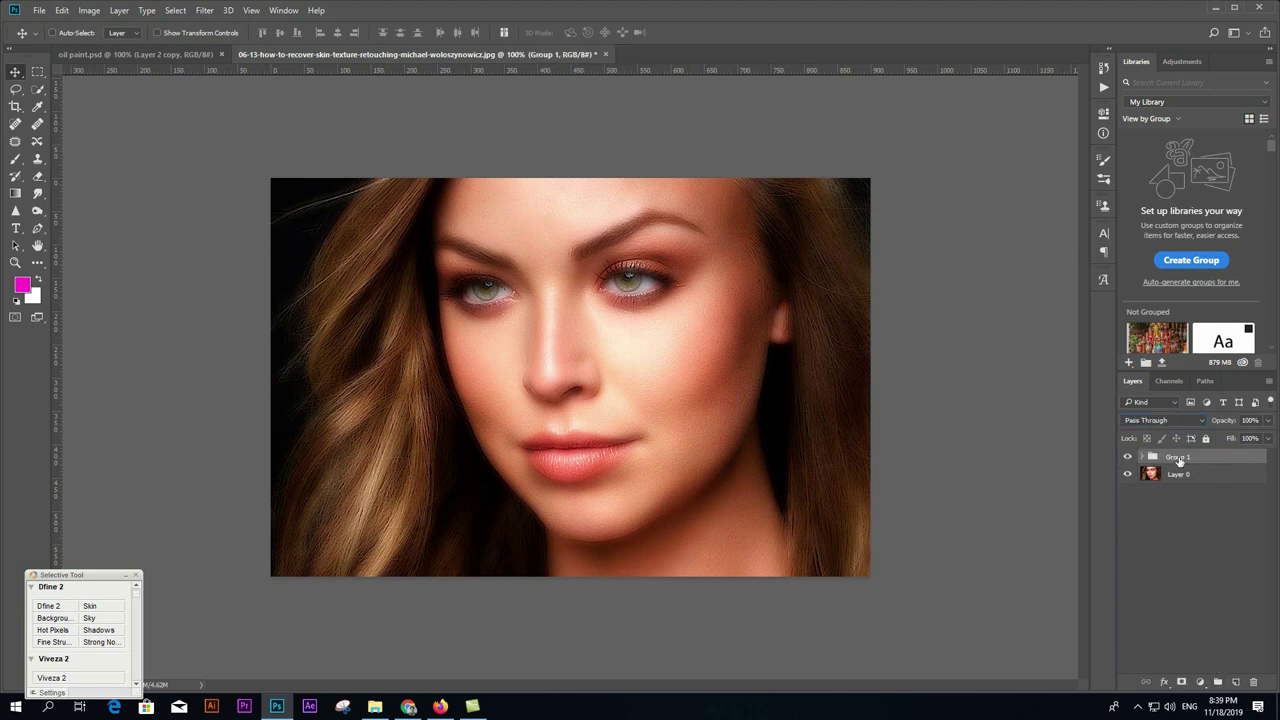
pyautogui.click(1188, 683)
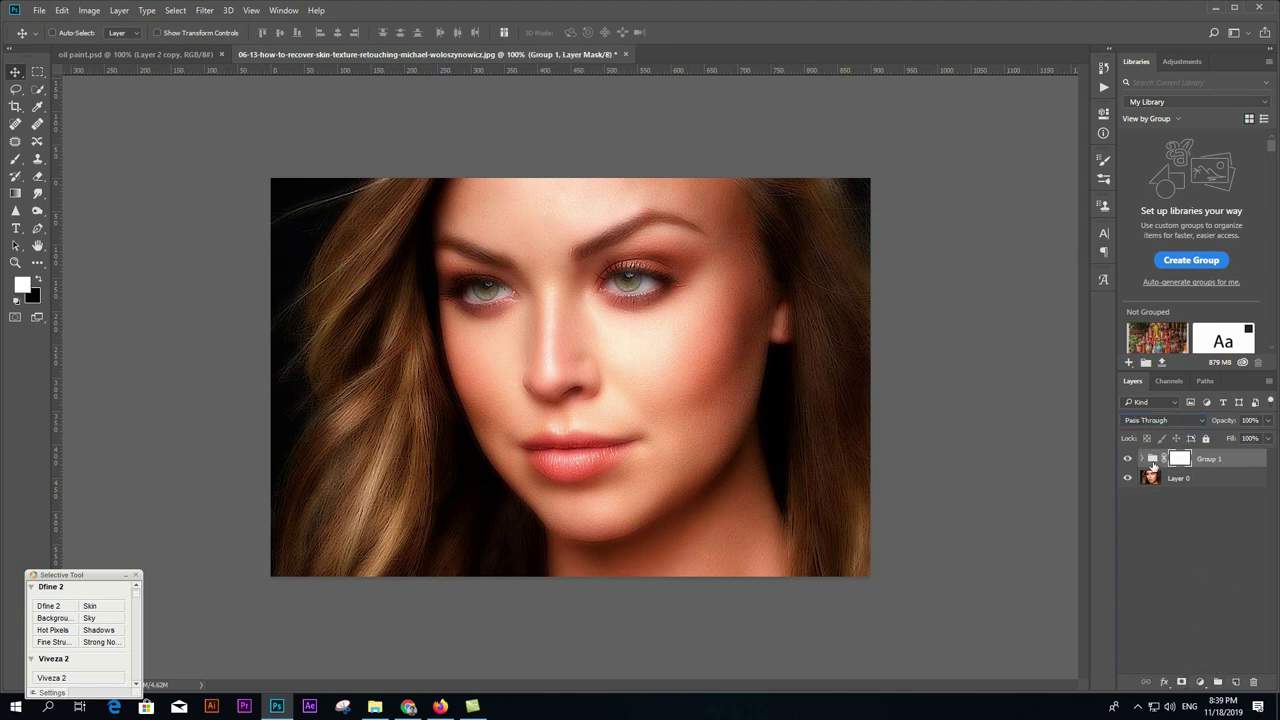
pyautogui.hotkey('ctrl', 'i')
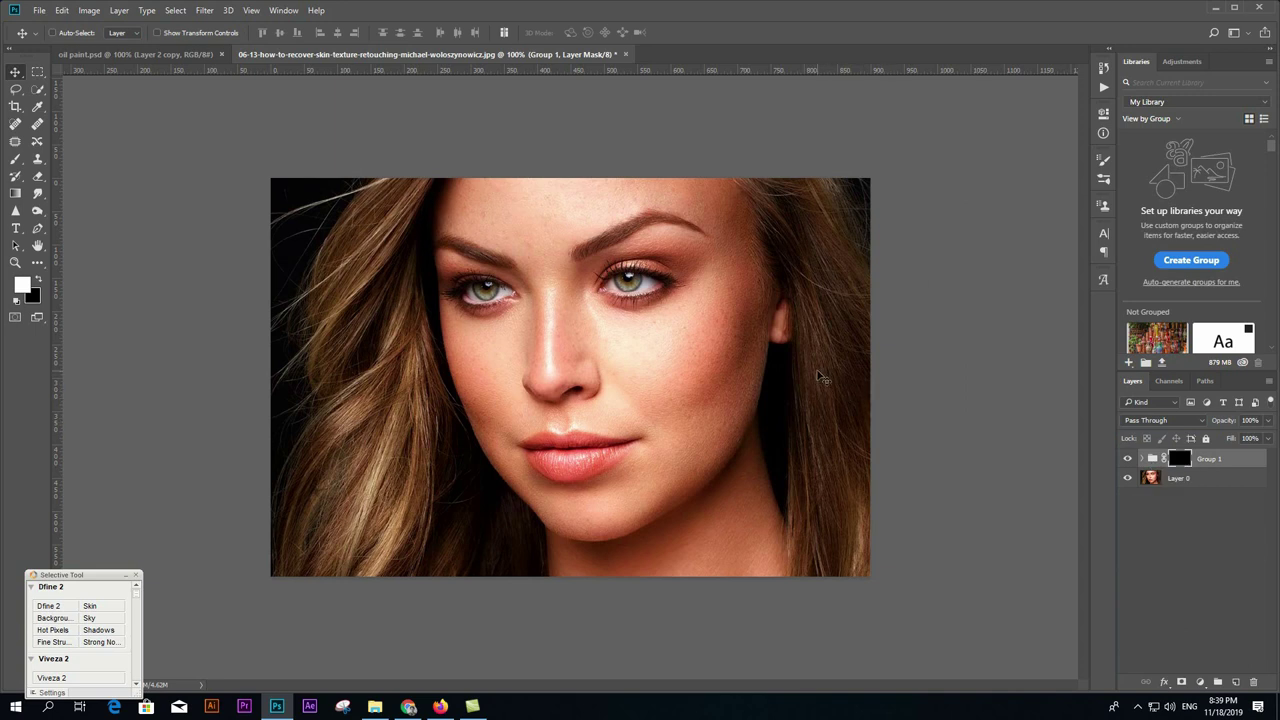
pyautogui.press('b')
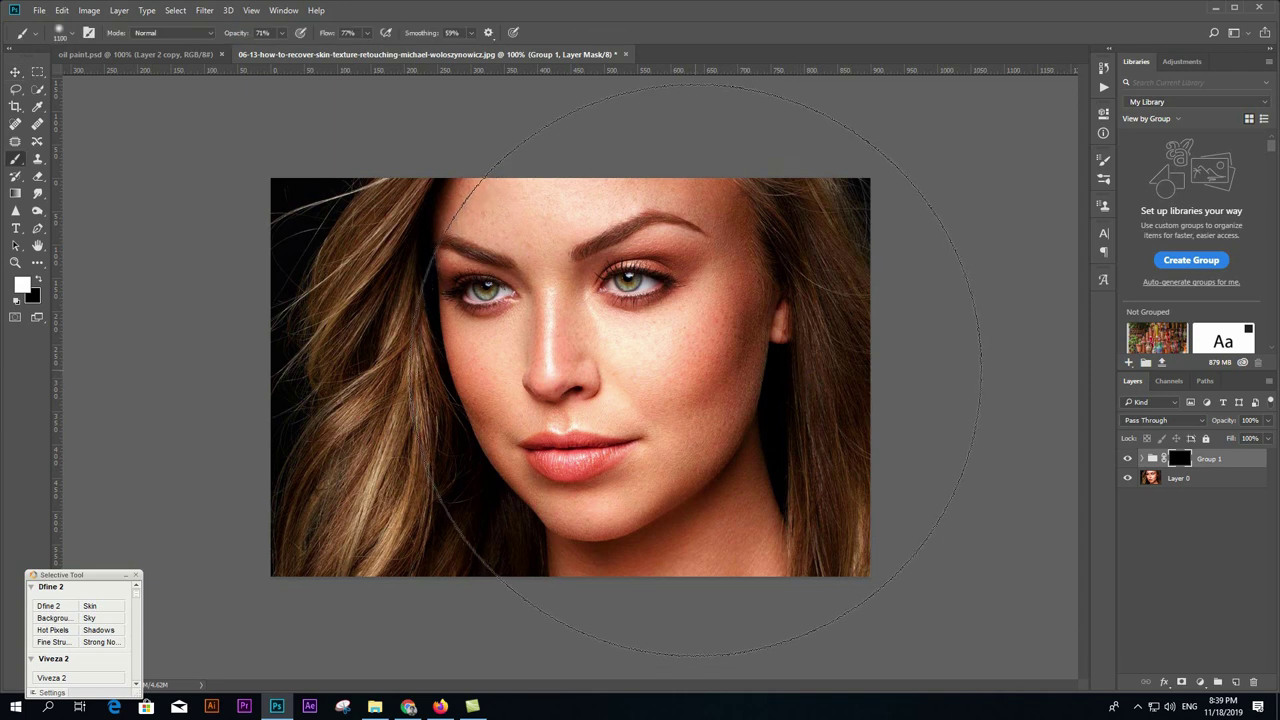
pyautogui.press('[')
pyautogui.press('[')
pyautogui.press('[')
# Paint white at 90% flow over the cheeks, jaw, neck and eyes on Group 1's mask.
pyautogui.moveTo(639, 370)
pyautogui.mouseDown()
pyautogui.moveTo(697, 326)
pyautogui.moveTo(671, 396)
pyautogui.moveTo(694, 355)
pyautogui.mouseUp()
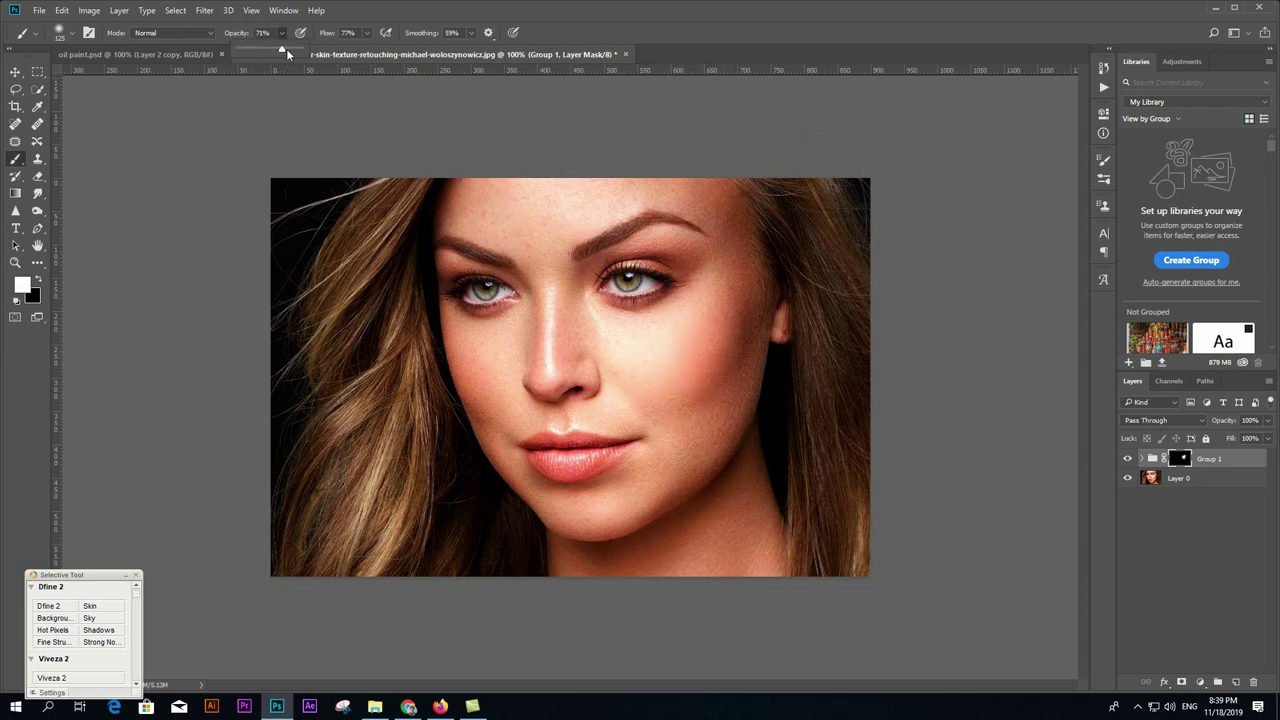
pyautogui.moveTo(368, 38); pyautogui.dragTo(375, 54)
pyautogui.moveTo(683, 329)
pyautogui.mouseDown()
pyautogui.moveTo(712, 213)
pyautogui.moveTo(638, 196)
pyautogui.moveTo(535, 200)
pyautogui.moveTo(525, 300)
pyautogui.moveTo(491, 334)
pyautogui.moveTo(480, 382)
pyautogui.moveTo(531, 329)
pyautogui.moveTo(551, 370)
pyautogui.moveTo(563, 309)
pyautogui.moveTo(617, 326)
pyautogui.moveTo(719, 313)
pyautogui.moveTo(734, 360)
pyautogui.moveTo(707, 426)
pyautogui.moveTo(729, 343)
pyautogui.moveTo(719, 443)
pyautogui.moveTo(651, 457)
pyautogui.moveTo(634, 423)
pyautogui.moveTo(512, 421)
pyautogui.moveTo(511, 463)
pyautogui.moveTo(623, 491)
pyautogui.moveTo(654, 449)
pyautogui.moveTo(606, 516)
pyautogui.mouseUp()
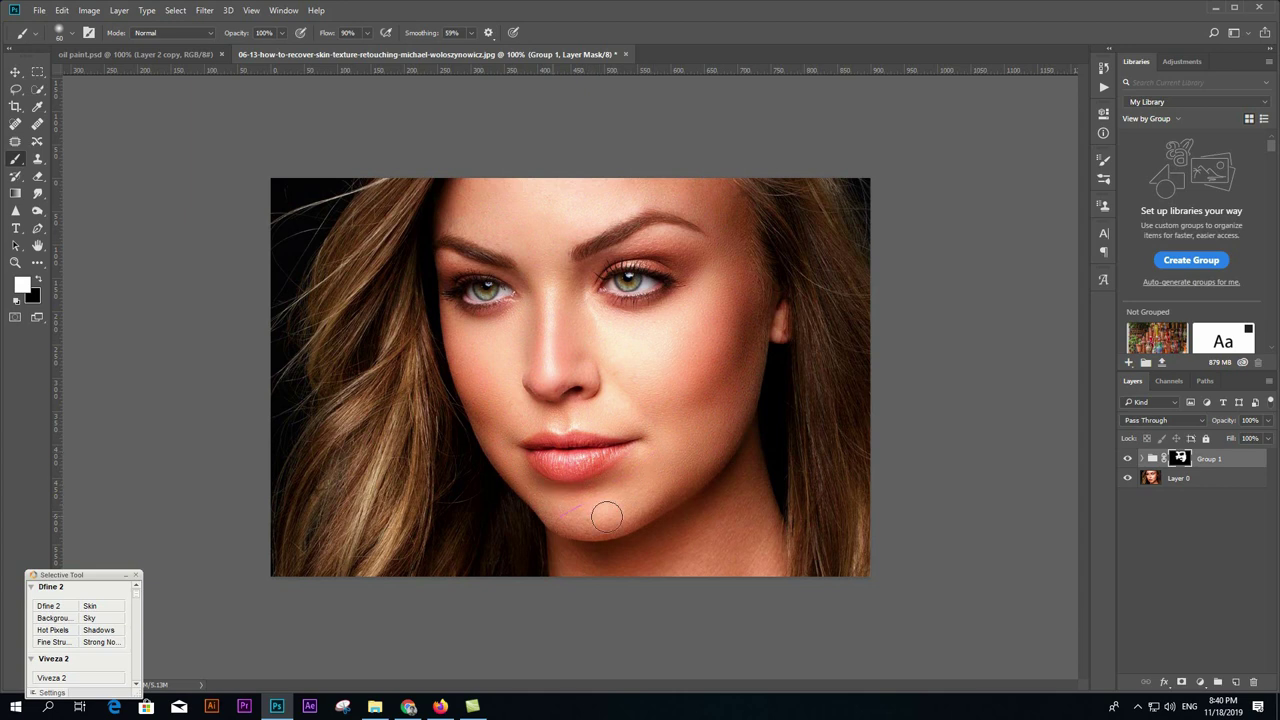
pyautogui.moveTo(732, 399); pyautogui.dragTo(736, 297)
pyautogui.moveTo(555, 553)
pyautogui.mouseDown()
pyautogui.moveTo(716, 531)
pyautogui.moveTo(749, 471)
pyautogui.moveTo(778, 562)
pyautogui.moveTo(654, 389)
pyautogui.moveTo(734, 391)
pyautogui.moveTo(731, 229)
pyautogui.mouseUp()
pyautogui.moveTo(516, 275)
pyautogui.mouseDown()
pyautogui.moveTo(443, 266)
pyautogui.moveTo(512, 275)
pyautogui.moveTo(697, 255)
pyautogui.moveTo(684, 257)
pyautogui.mouseUp()
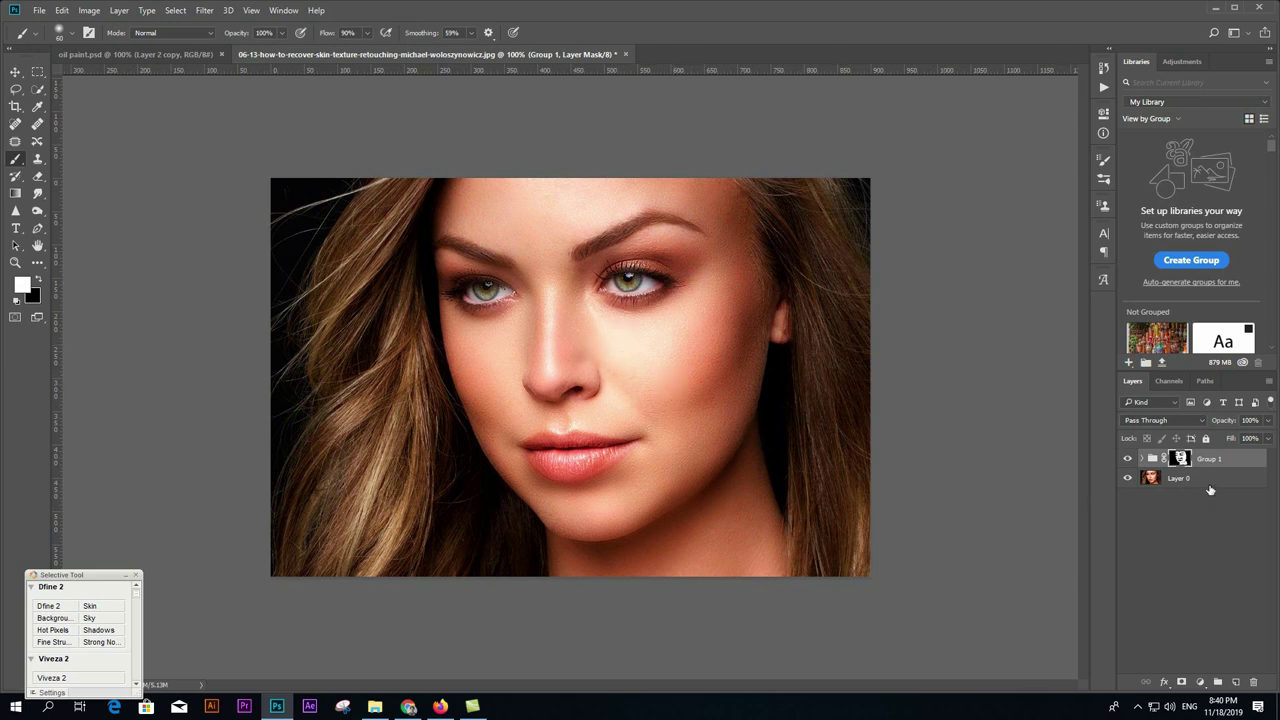
# Stamp the visible layers into Layer 1 and apply Unsharp Mask at 125%, 2.0 px radius.
pyautogui.hotkey('ctrl', 'shift', 'alt', 'e')
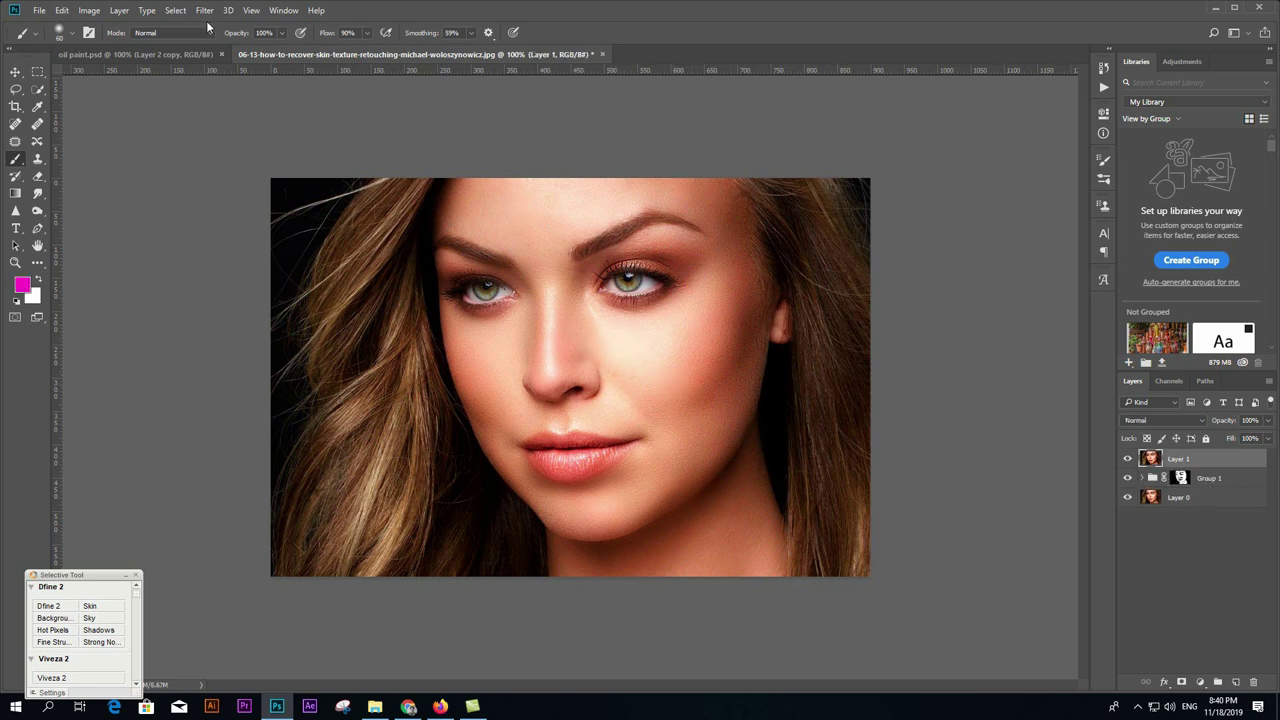
pyautogui.click(204, 11)
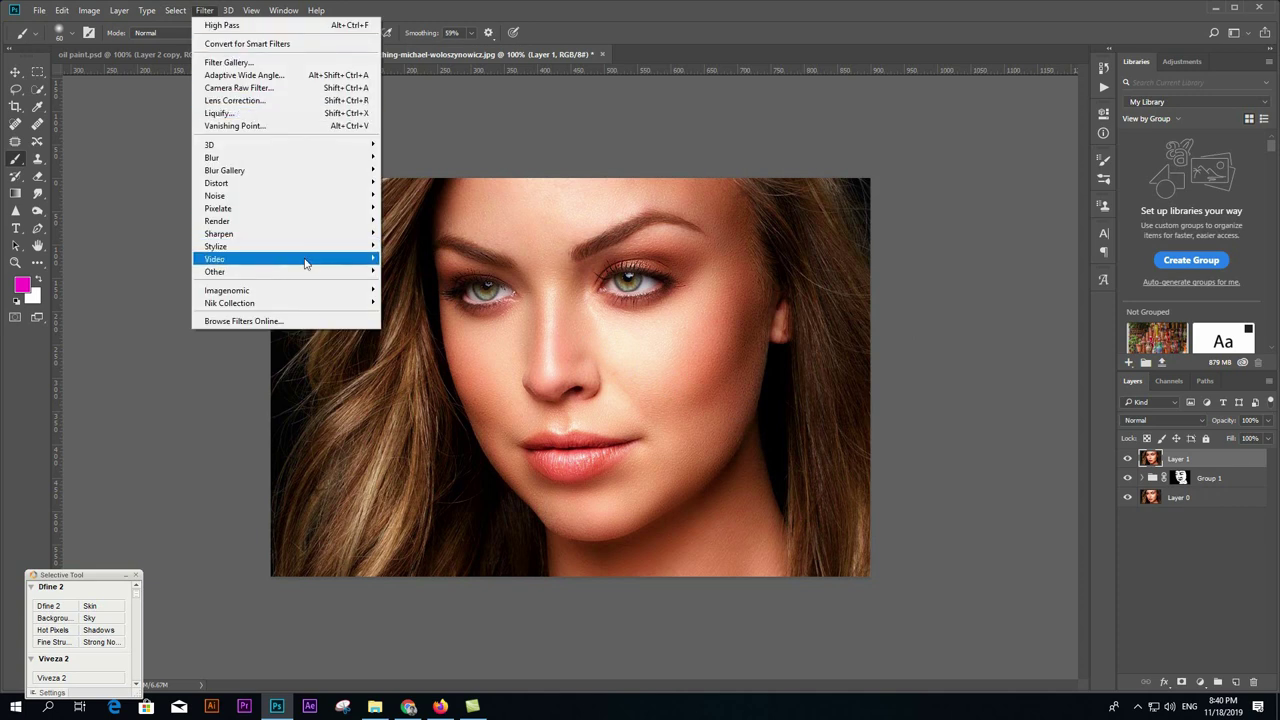
pyautogui.moveTo(285, 233)
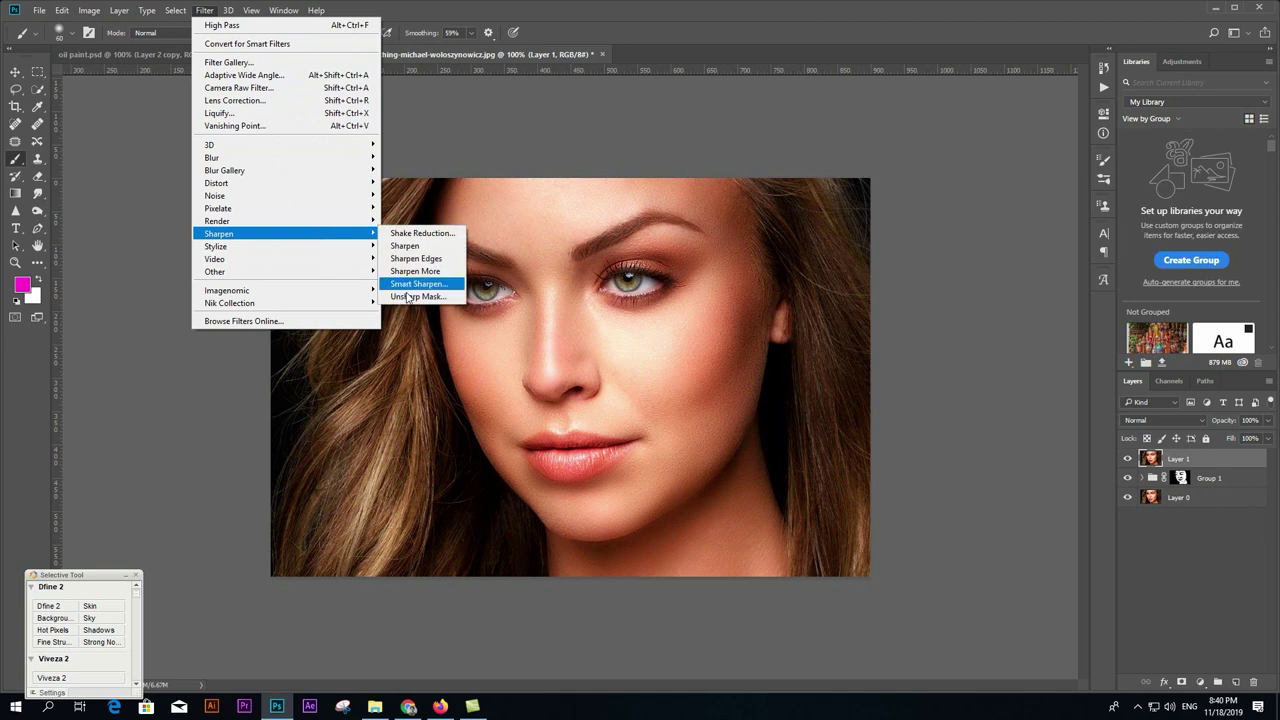
pyautogui.click(416, 296)
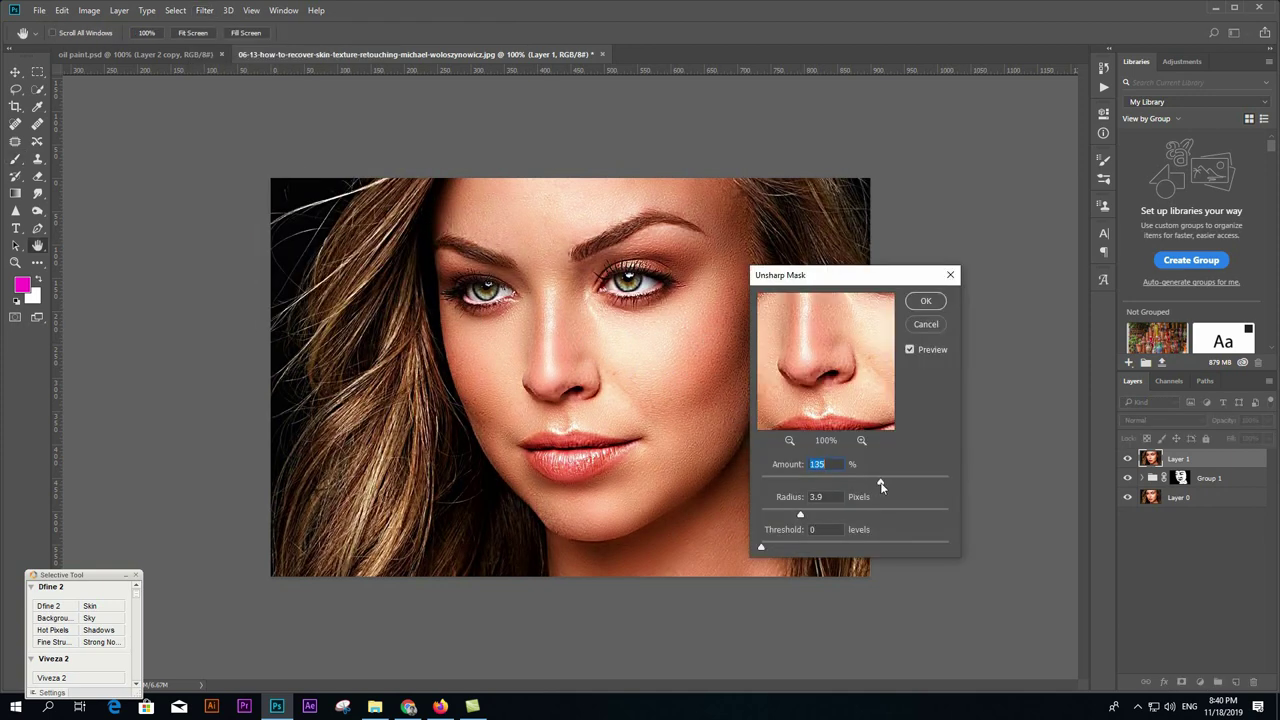
pyautogui.moveTo(785, 516); pyautogui.dragTo(782, 516)
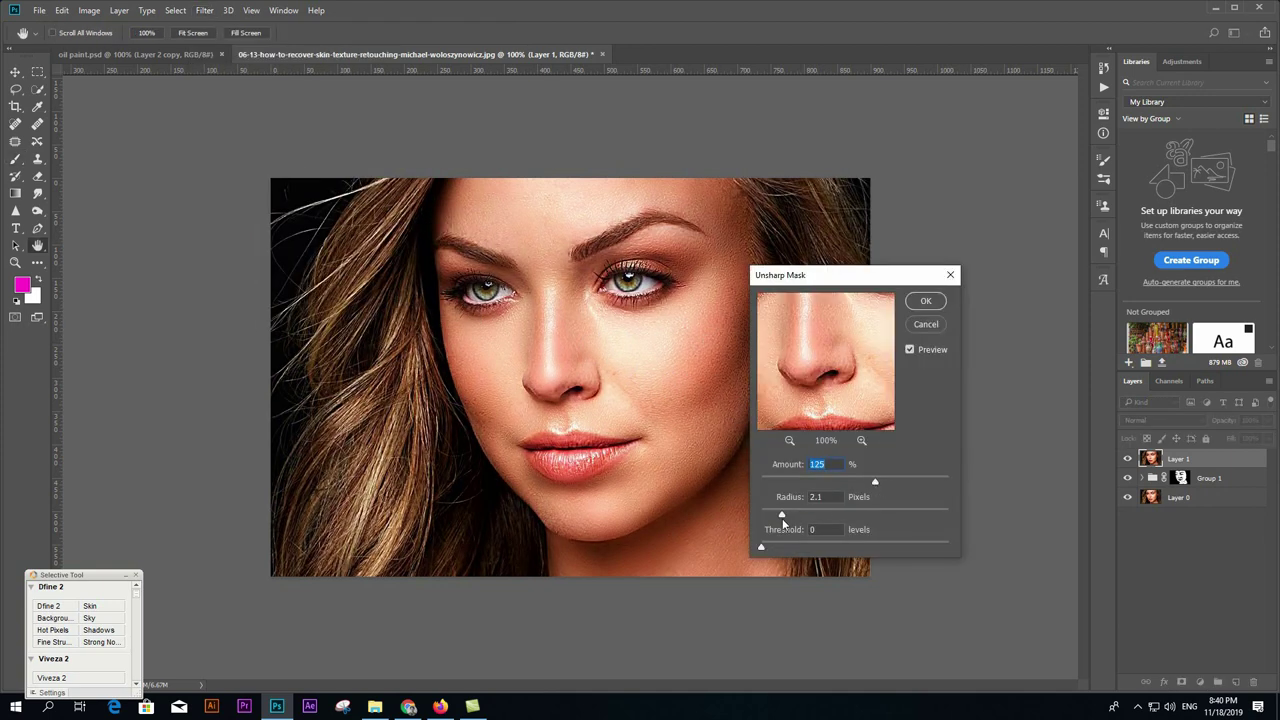
pyautogui.click(925, 301)
pyautogui.press('b')
pyautogui.click(99, 12)
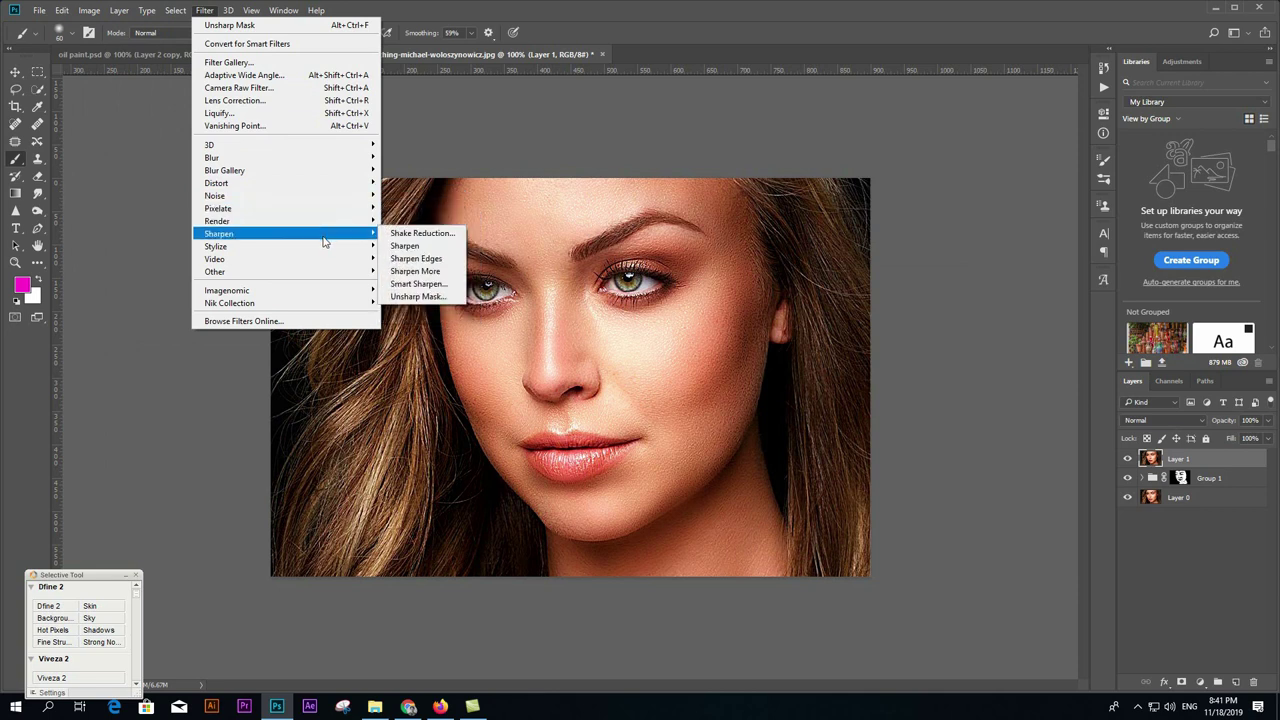
# Apply the Diffuse filter, twice rotating the canvas 90° and reapplying Diffuse.
pyautogui.moveTo(216, 246)
pyautogui.click(405, 247)
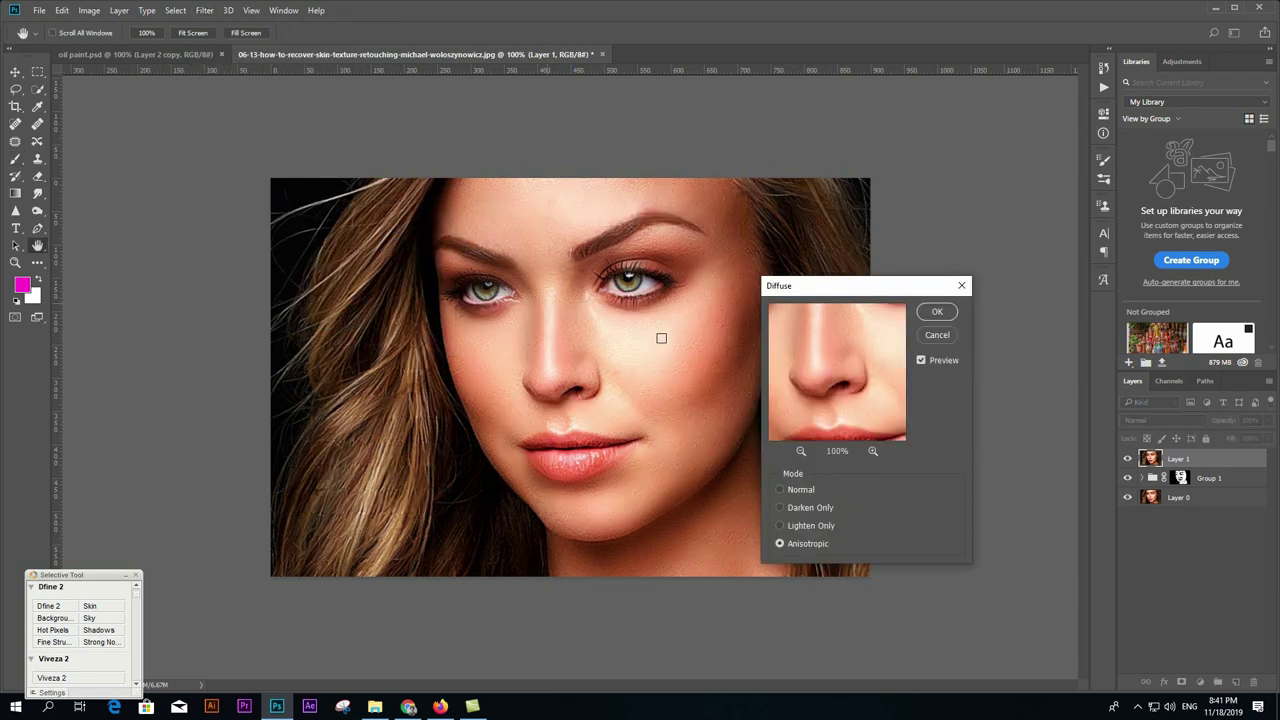
pyautogui.click(937, 334)
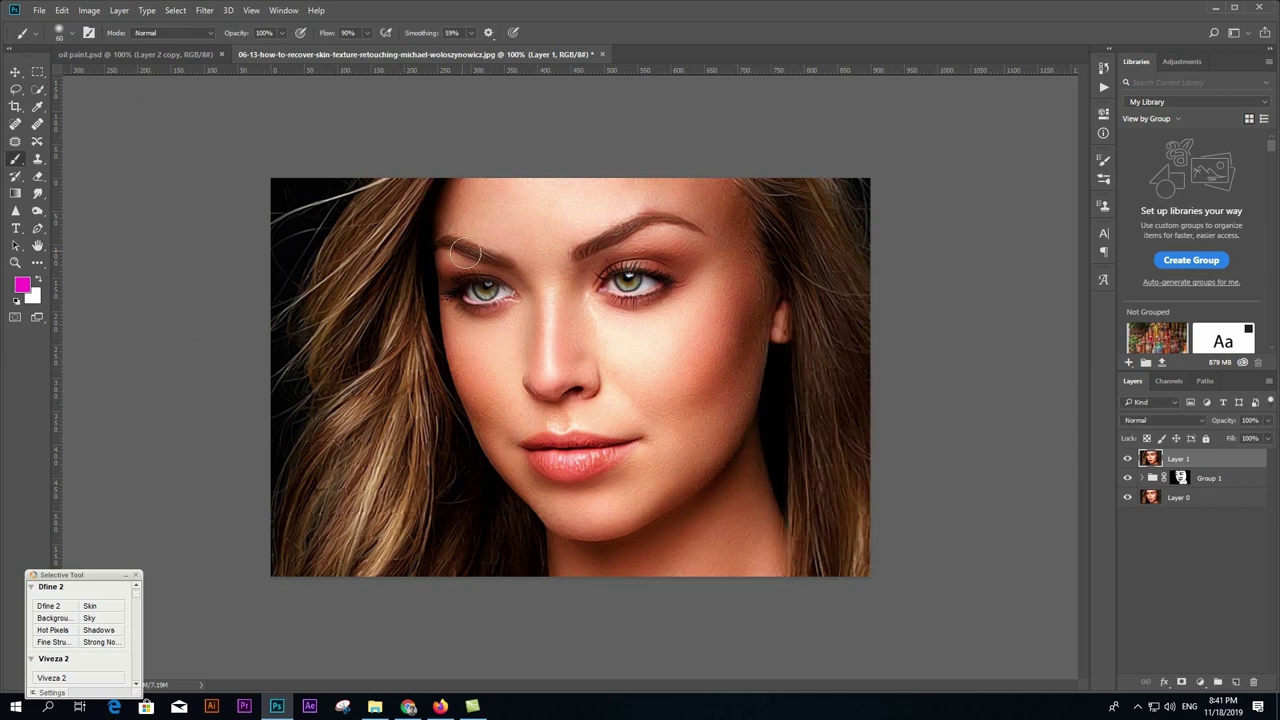
pyautogui.click(89, 10)
pyautogui.moveTo(114, 132)
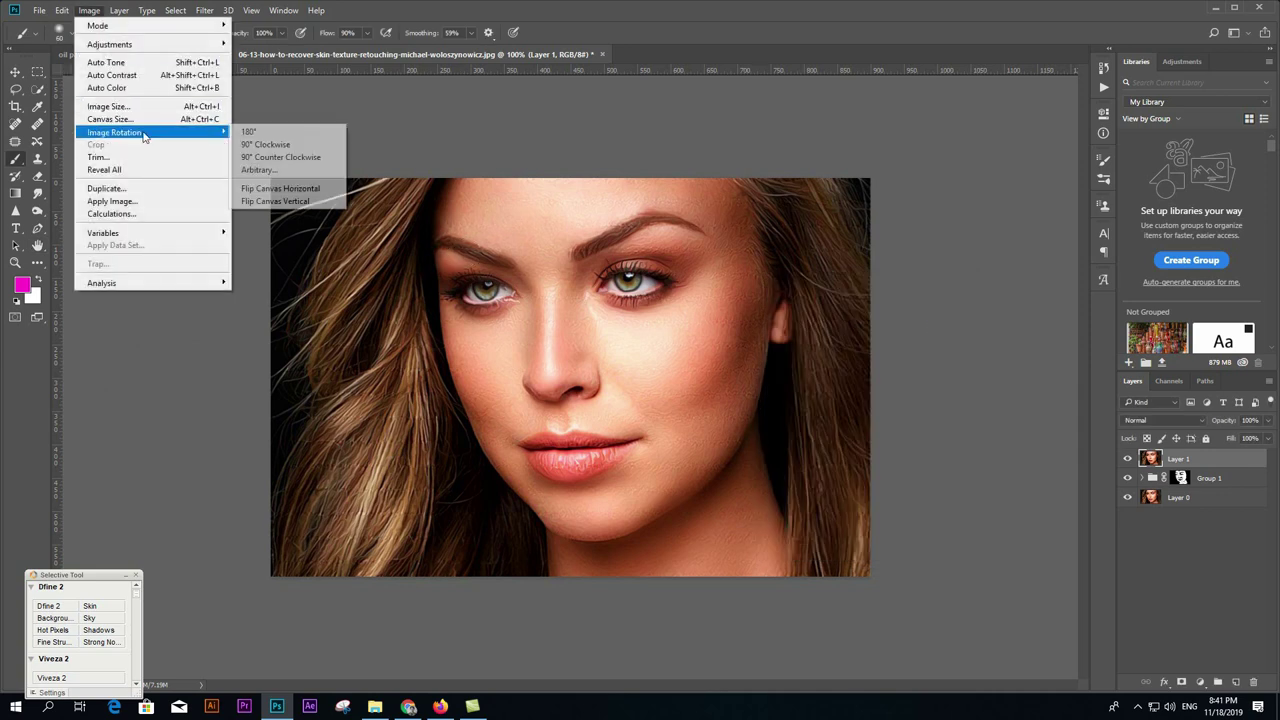
pyautogui.click(265, 140)
pyautogui.click(205, 10)
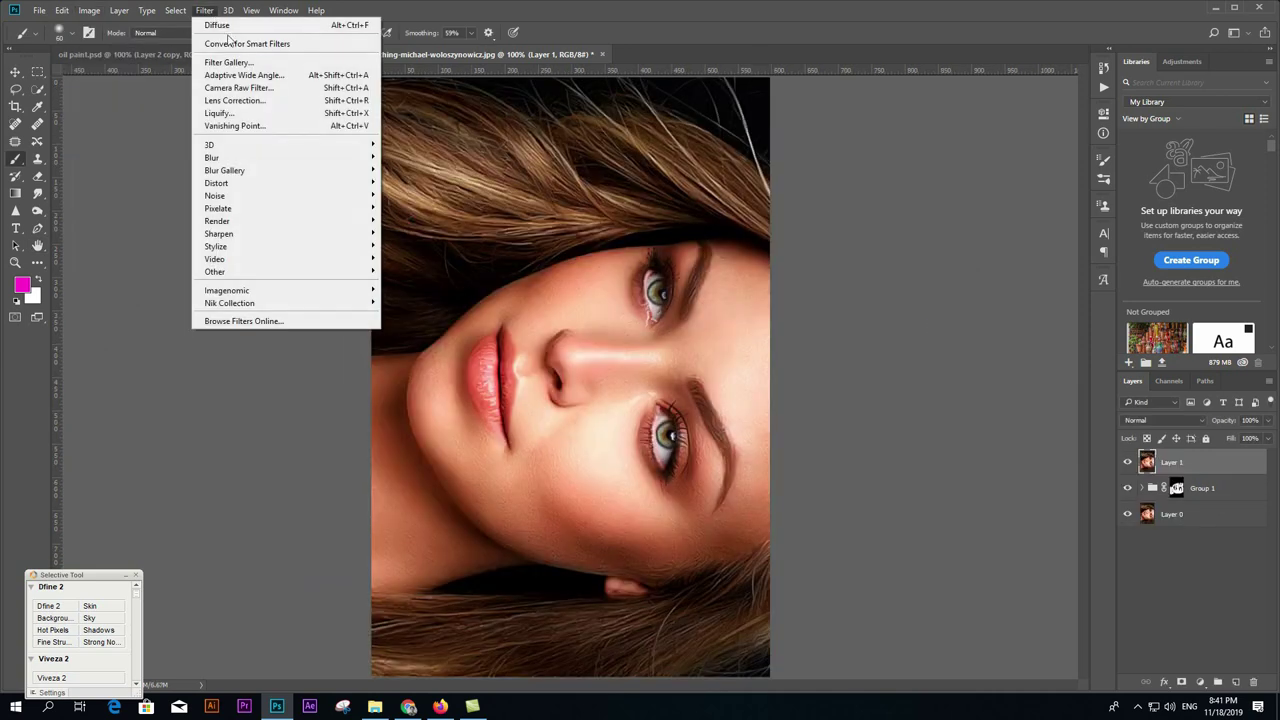
pyautogui.click(89, 10)
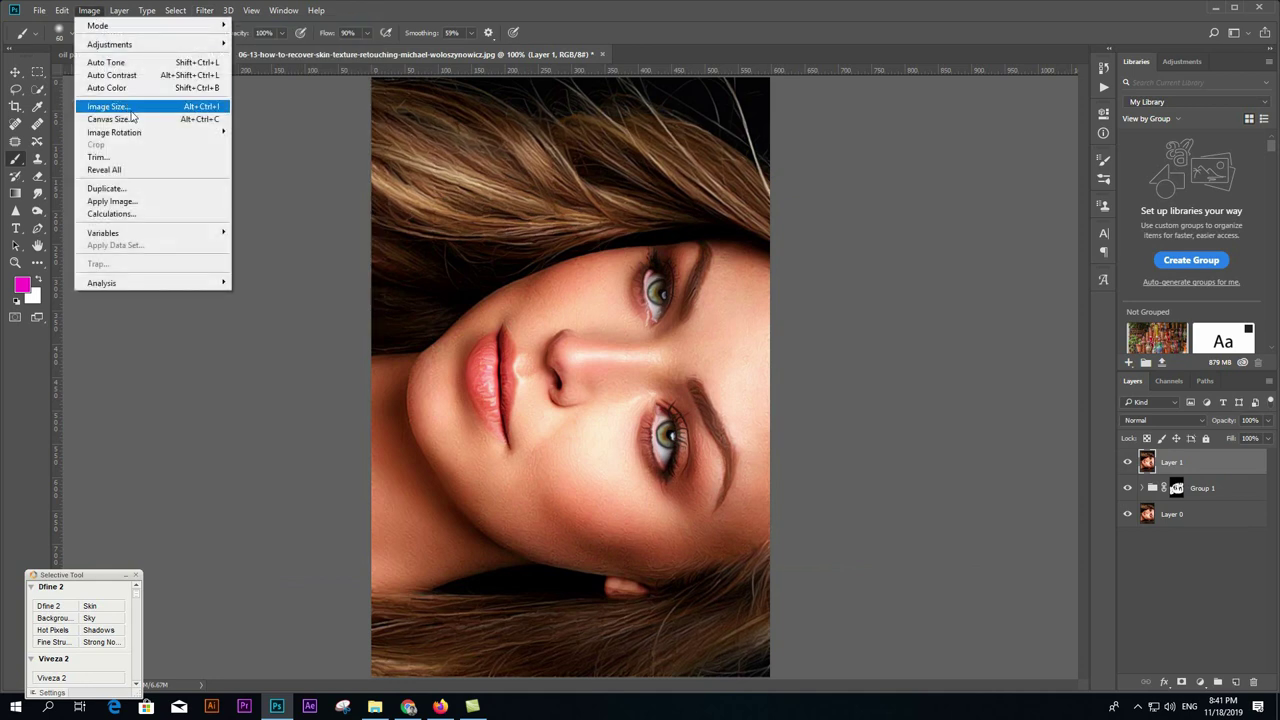
pyautogui.click(265, 145)
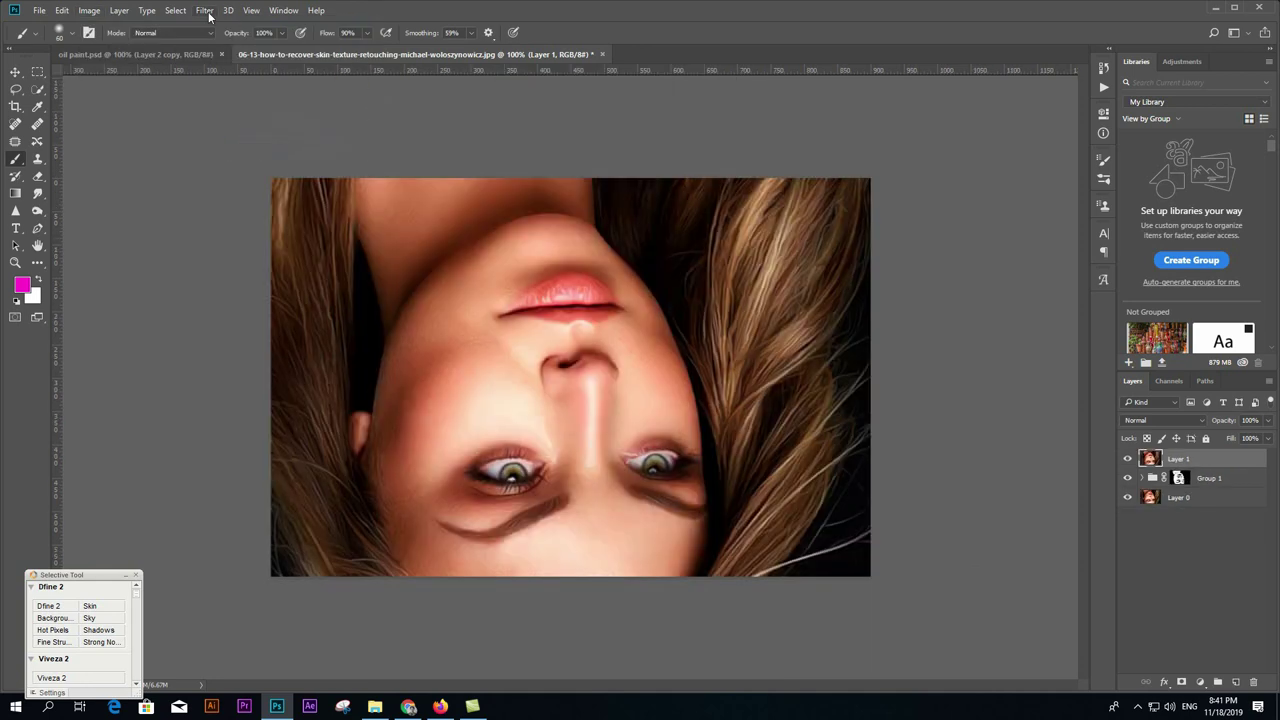
pyautogui.click(204, 10)
pyautogui.click(204, 10)
# Rotate 90° once more with another Diffuse pass, then turn the canvas upright into landscape.
pyautogui.click(92, 12)
pyautogui.moveTo(114, 132)
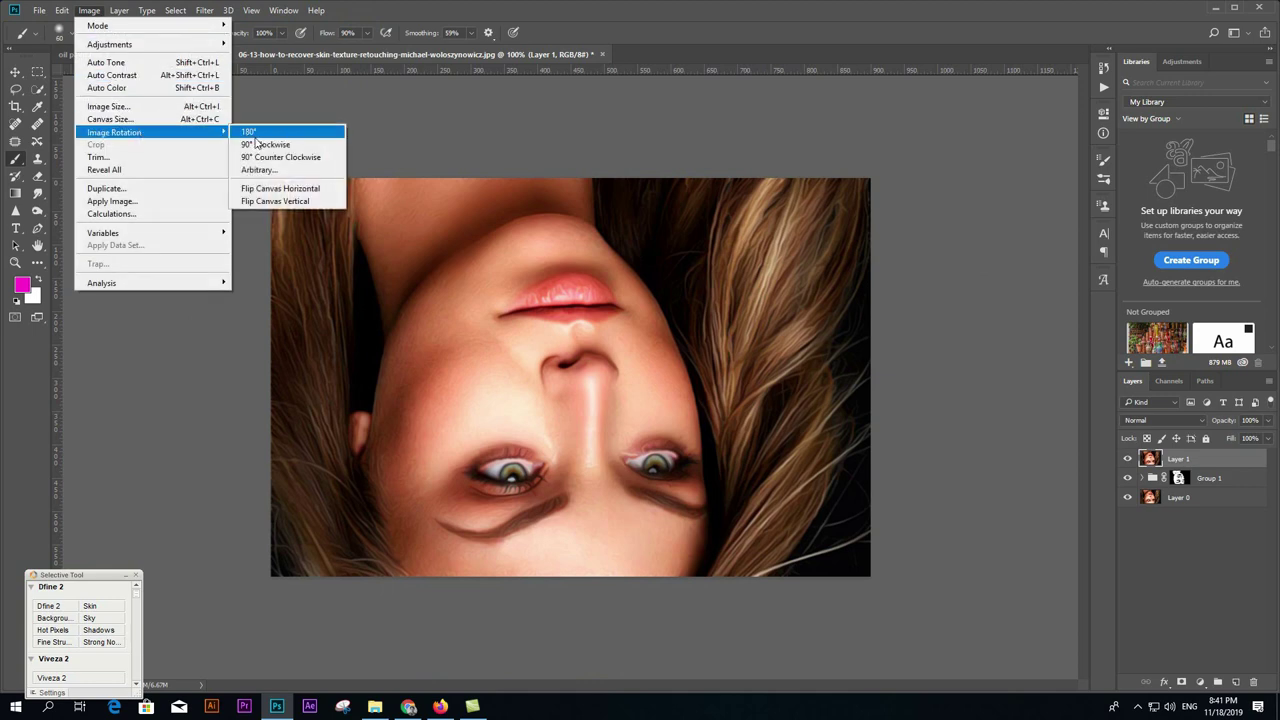
pyautogui.click(265, 144)
pyautogui.click(204, 10)
pyautogui.click(224, 28)
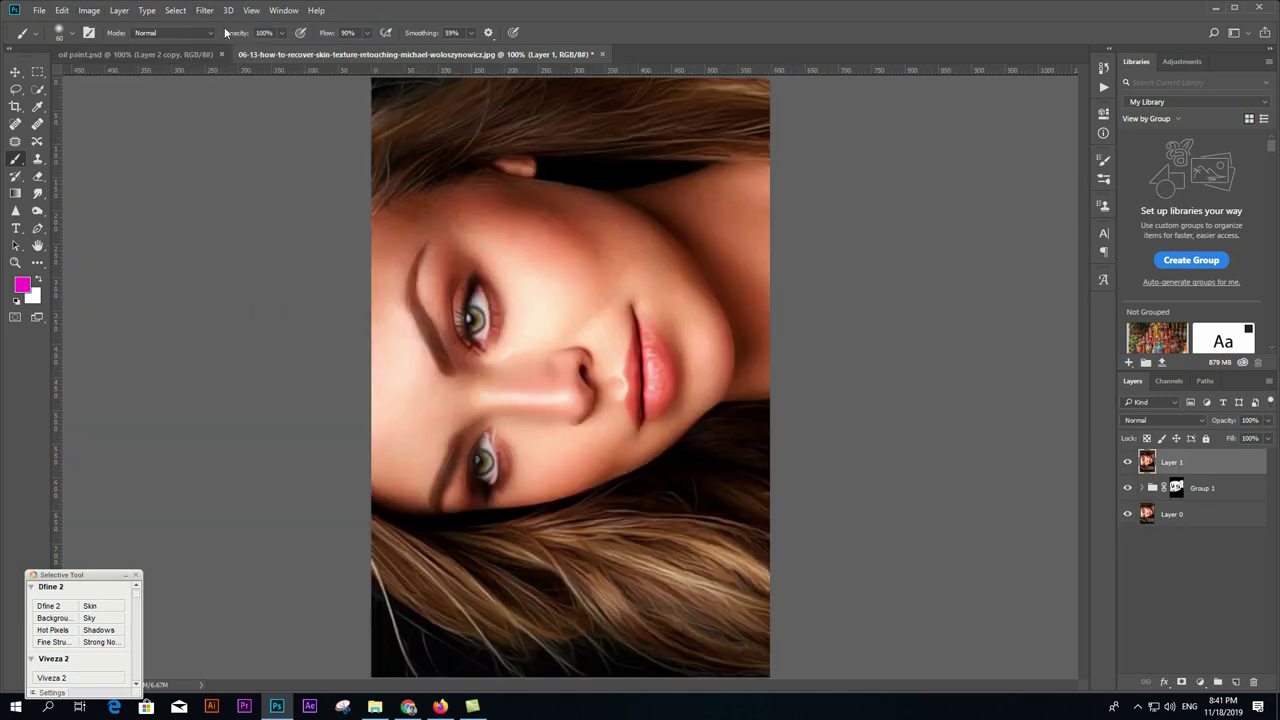
pyautogui.click(89, 11)
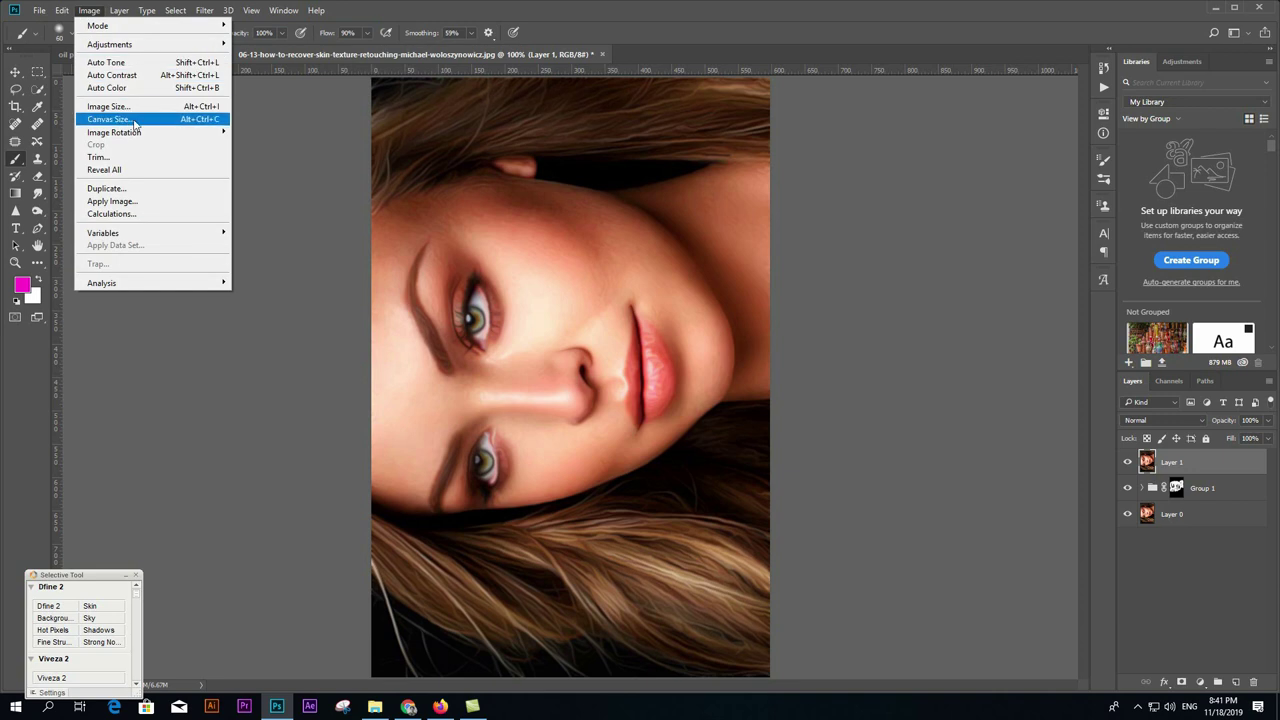
pyautogui.click(265, 141)
pyautogui.click(204, 10)
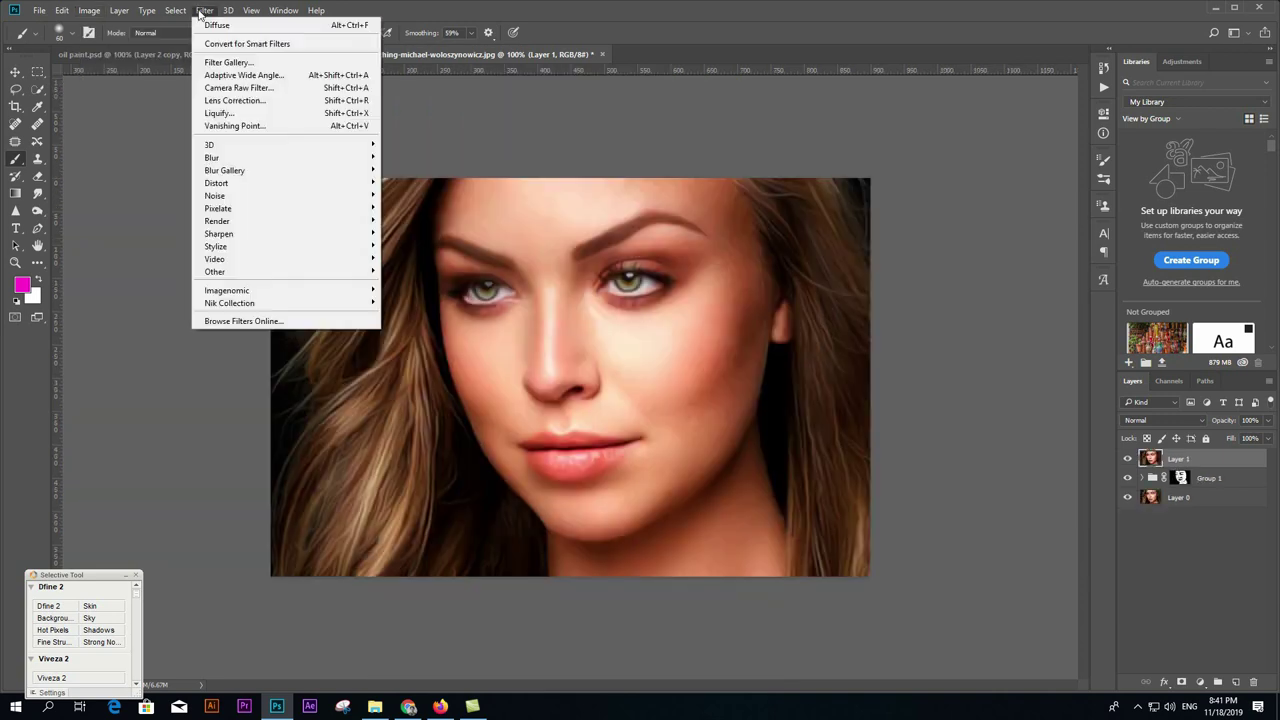
pyautogui.click(219, 26)
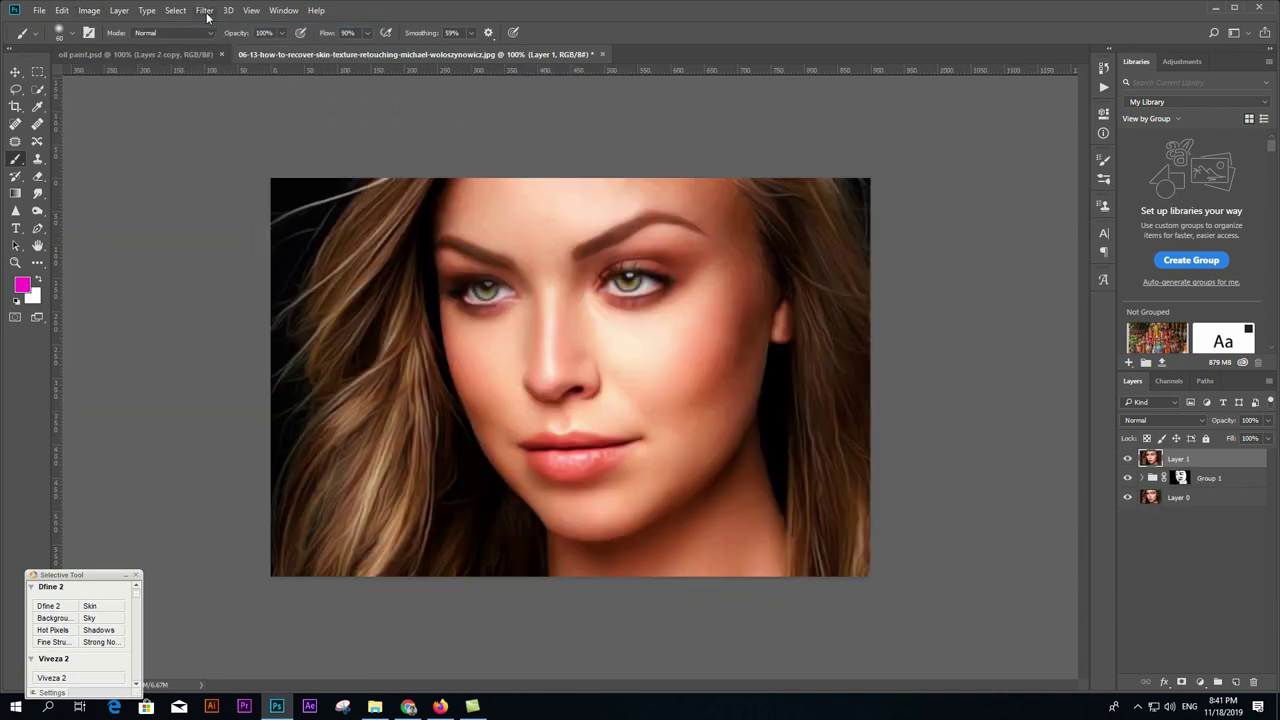
pyautogui.click(204, 11)
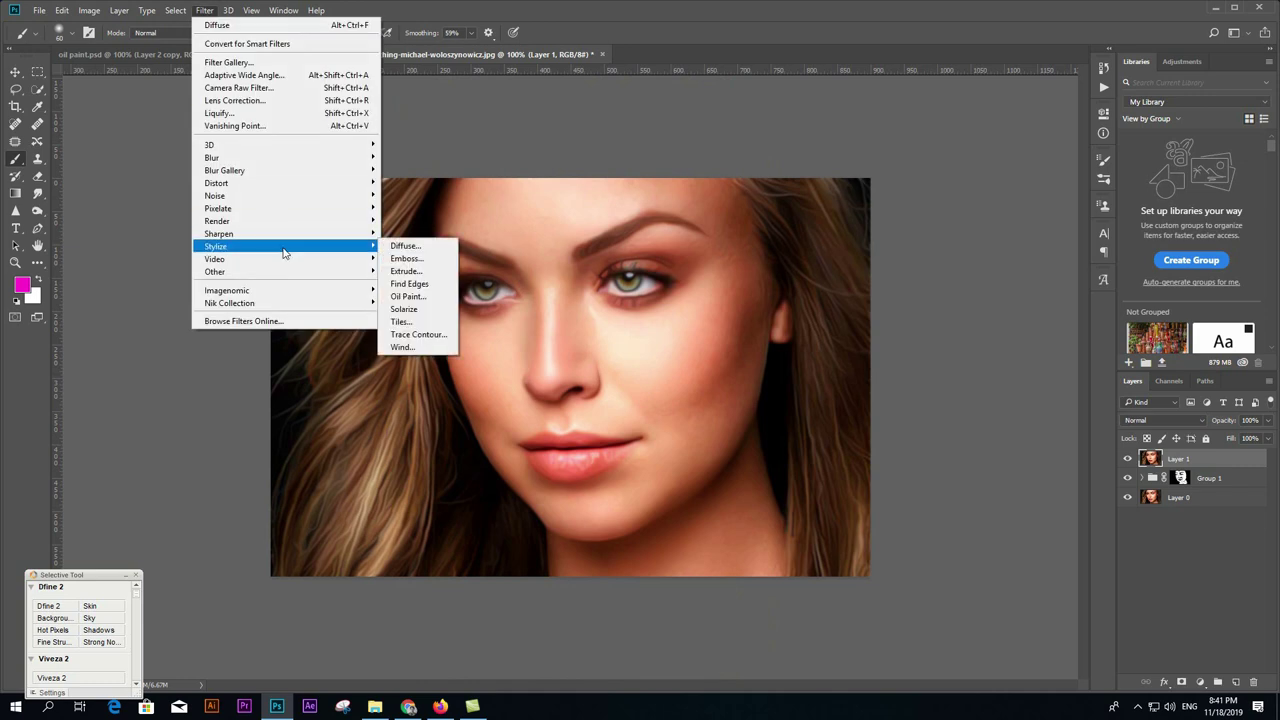
pyautogui.moveTo(219, 233)
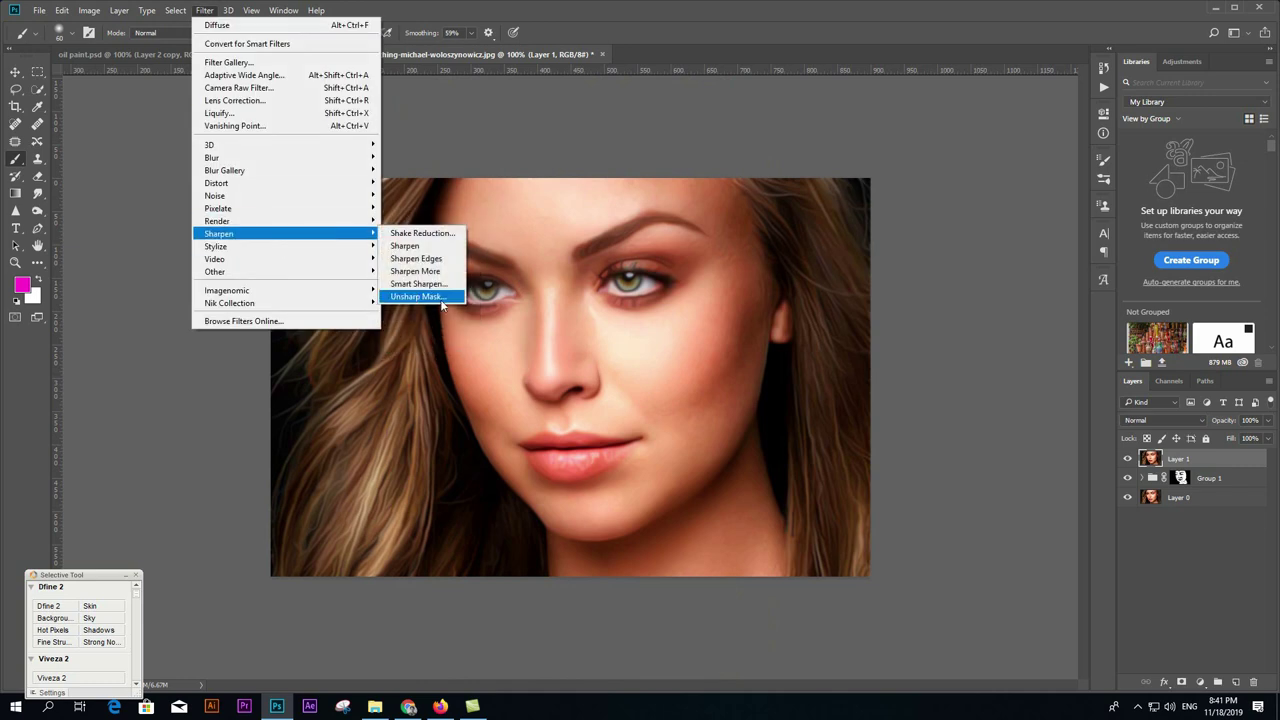
# Apply Unsharp Mask to Layer 1 at 139% amount, 2.0 px radius, threshold 0.
pyautogui.click(441, 299)
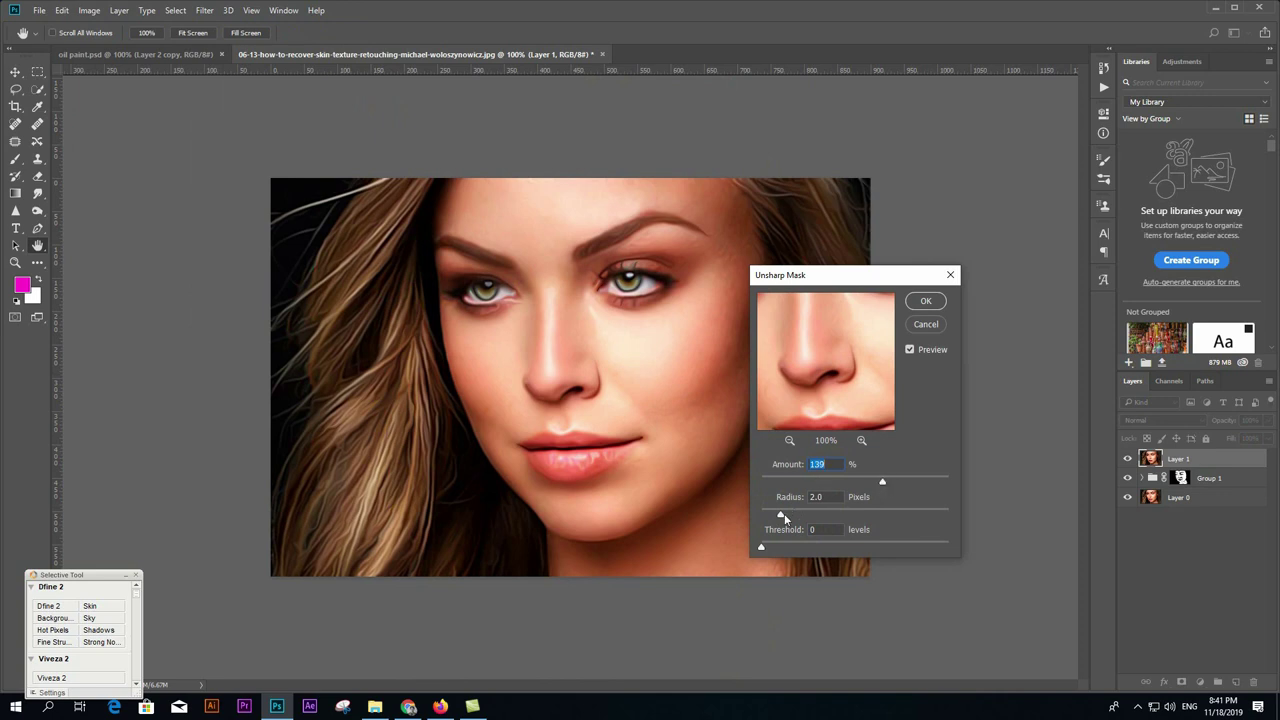
pyautogui.click(920, 305)
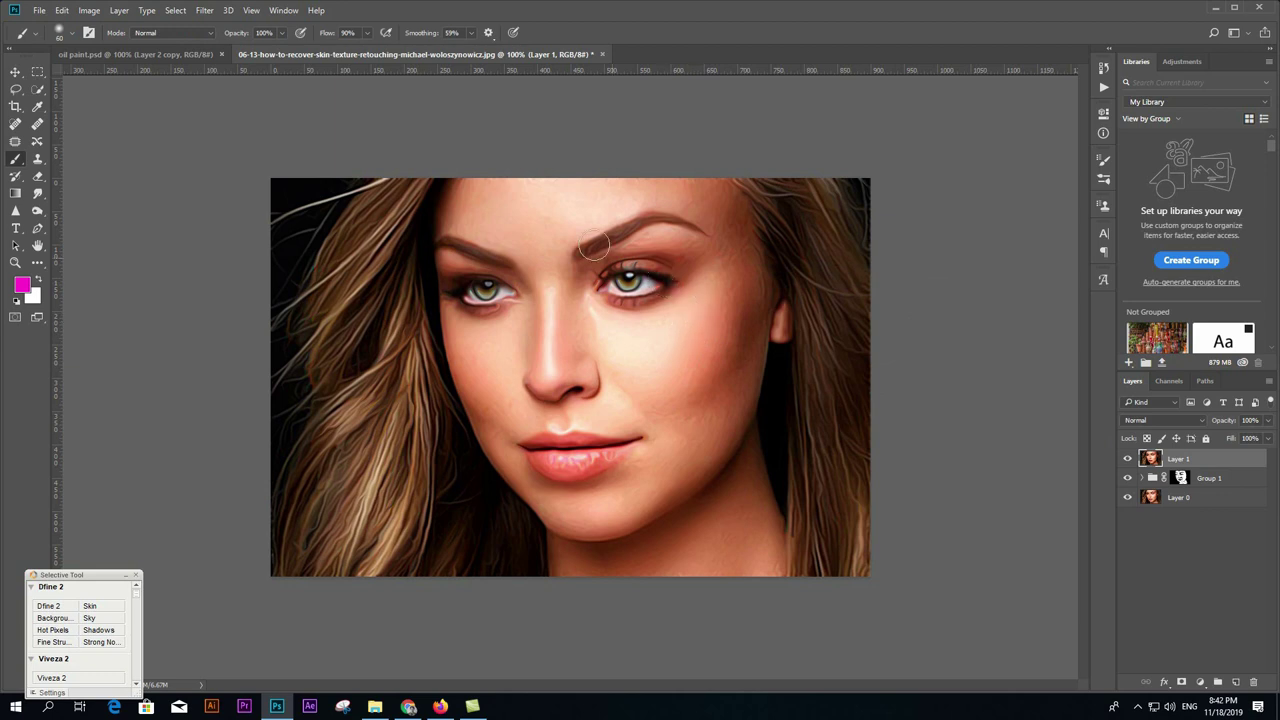
pyautogui.click(205, 11)
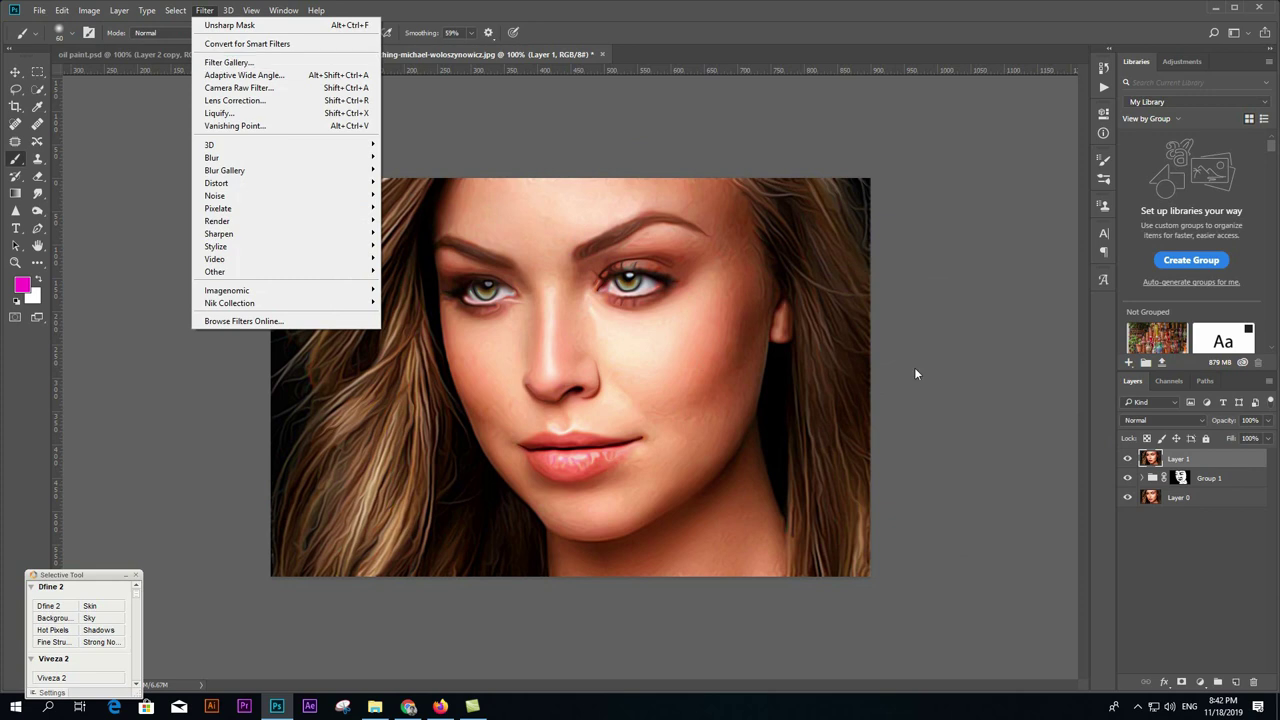
# Duplicate Layer 1, apply High Pass to the copy, and blend it as Vivid Light.
pyautogui.click(1182, 477)
pyautogui.moveTo(1225, 462); pyautogui.dragTo(1236, 681)
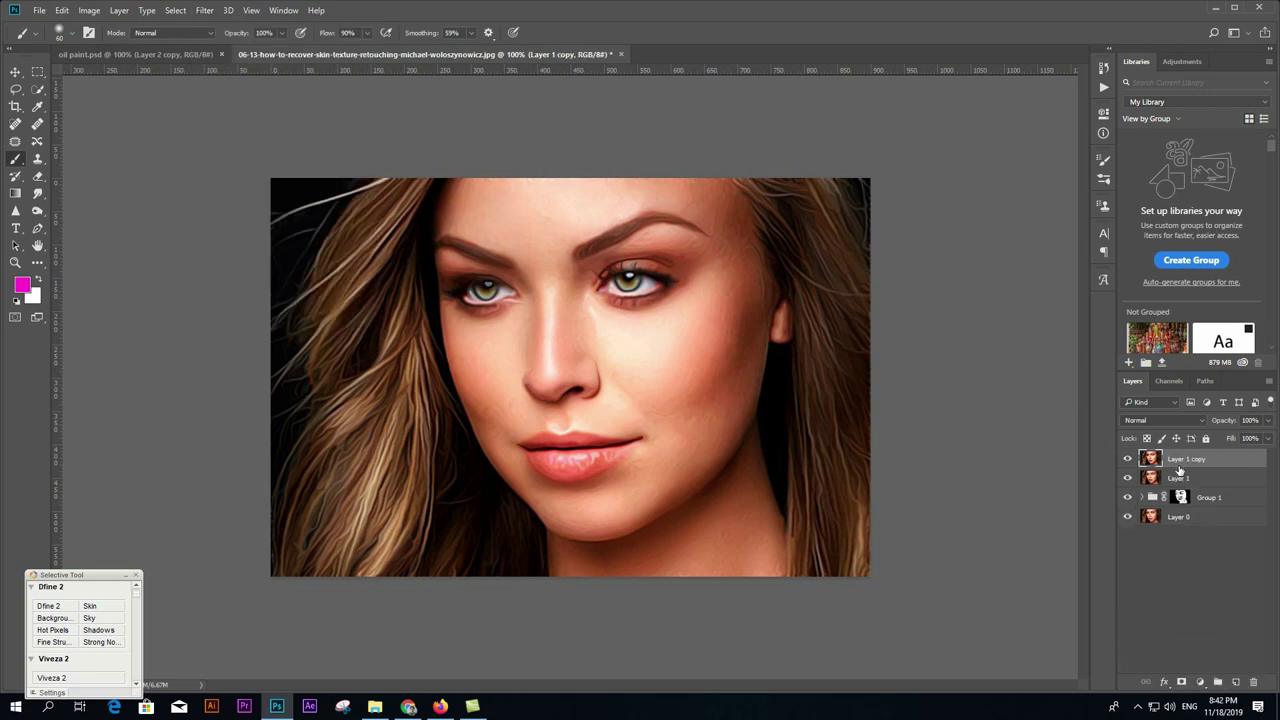
pyautogui.click(205, 11)
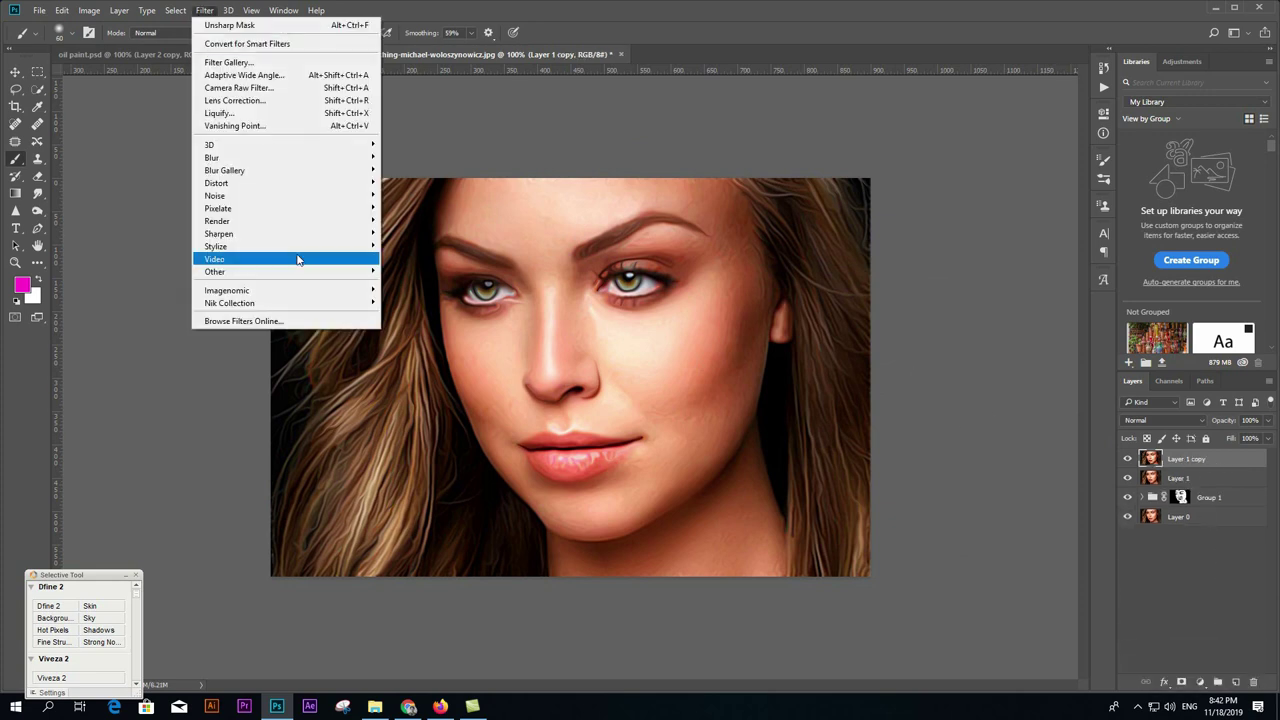
pyautogui.moveTo(215, 271)
pyautogui.click(405, 284)
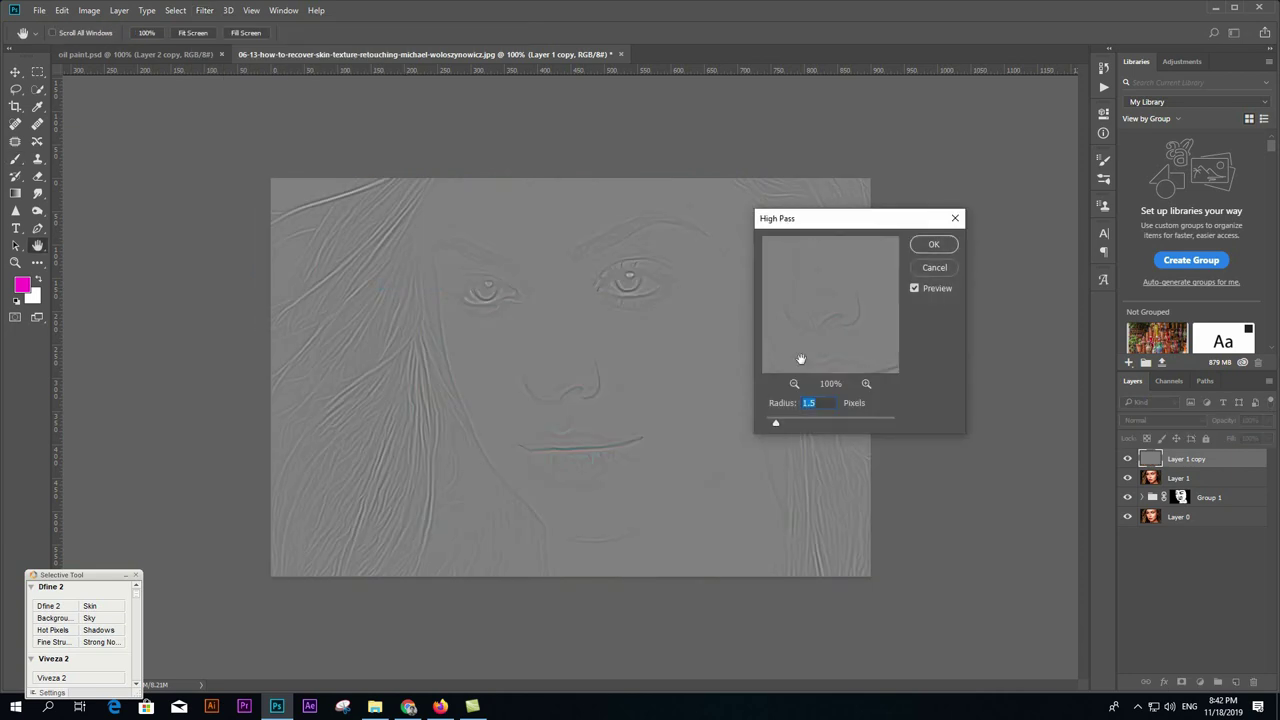
pyautogui.moveTo(772, 426); pyautogui.dragTo(774, 427)
pyautogui.press('Return')
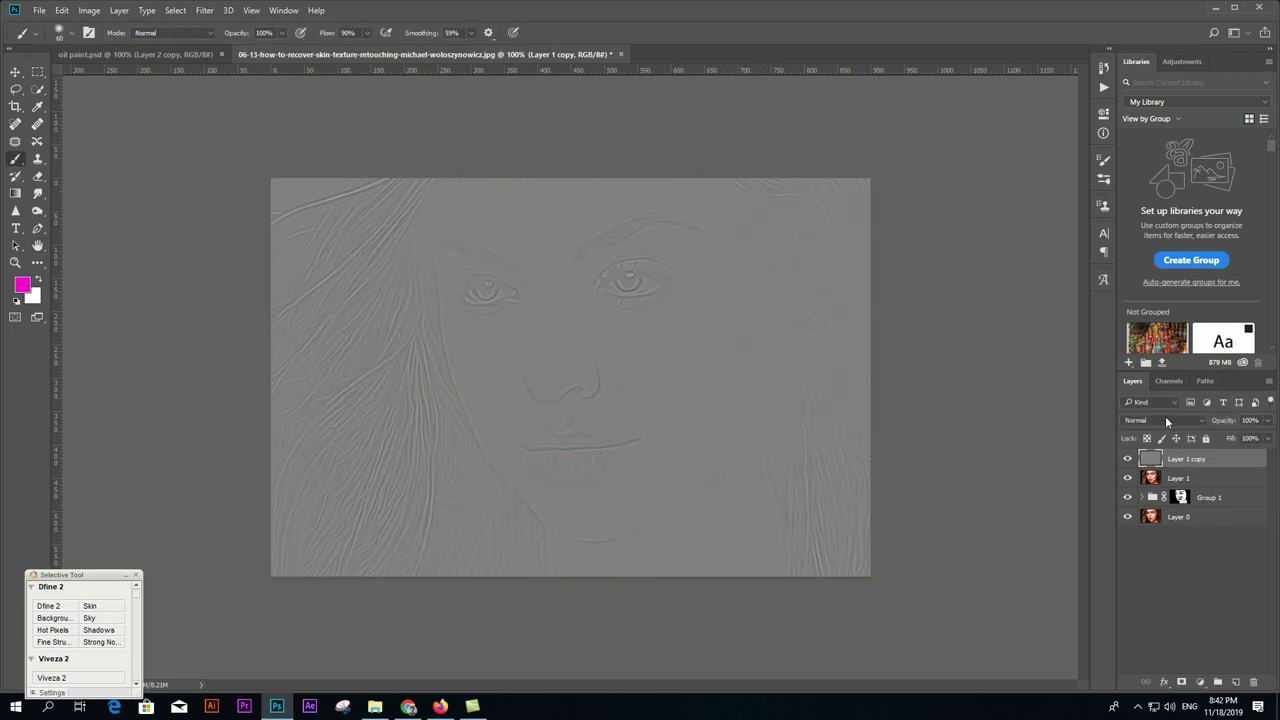
pyautogui.click(1165, 418)
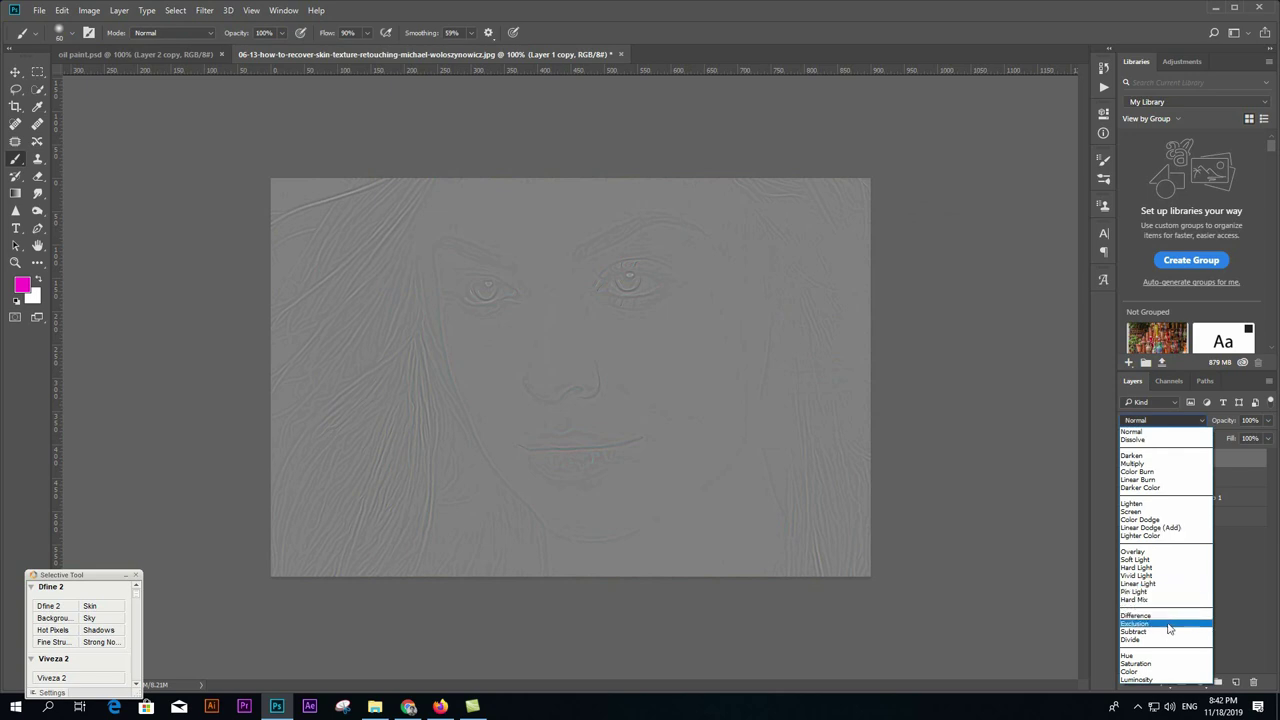
pyautogui.click(1161, 576)
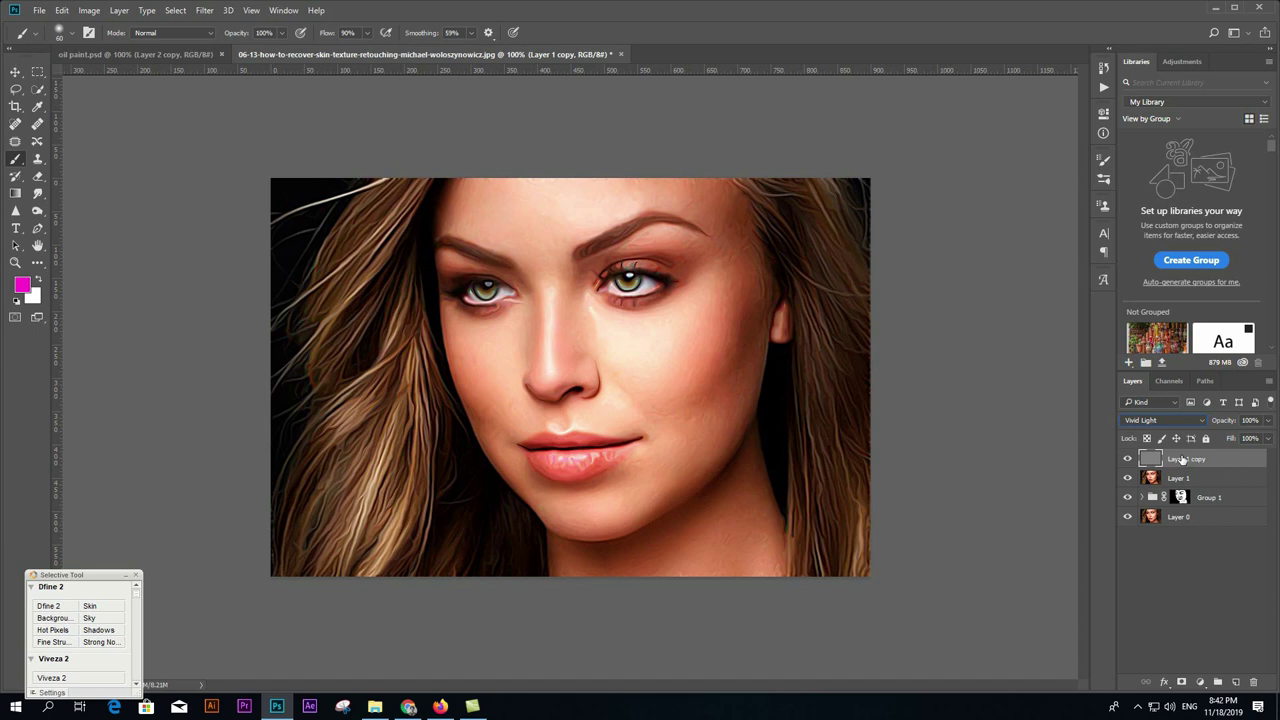
# Stamp a merged Layer 2, then paint a large pink patch over the face on new Layer 3.
pyautogui.hotkey('ctrl', 'shift', 'alt', 'e')
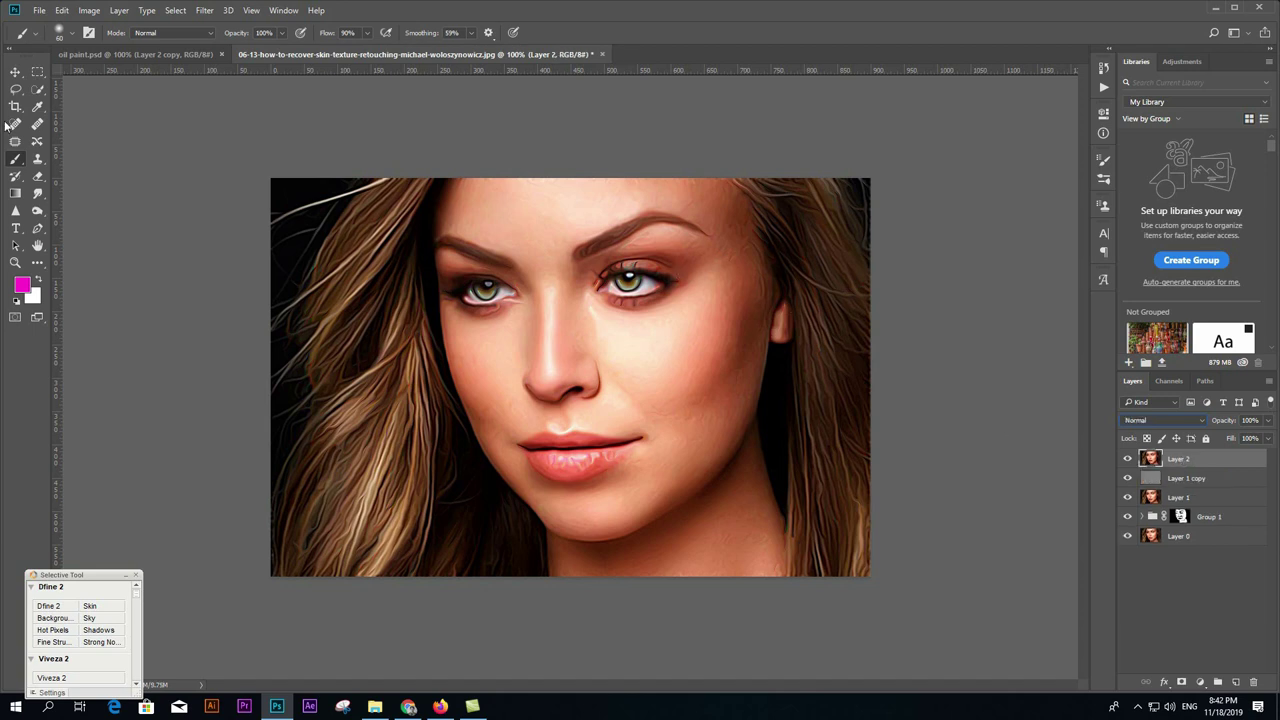
pyautogui.press('v')
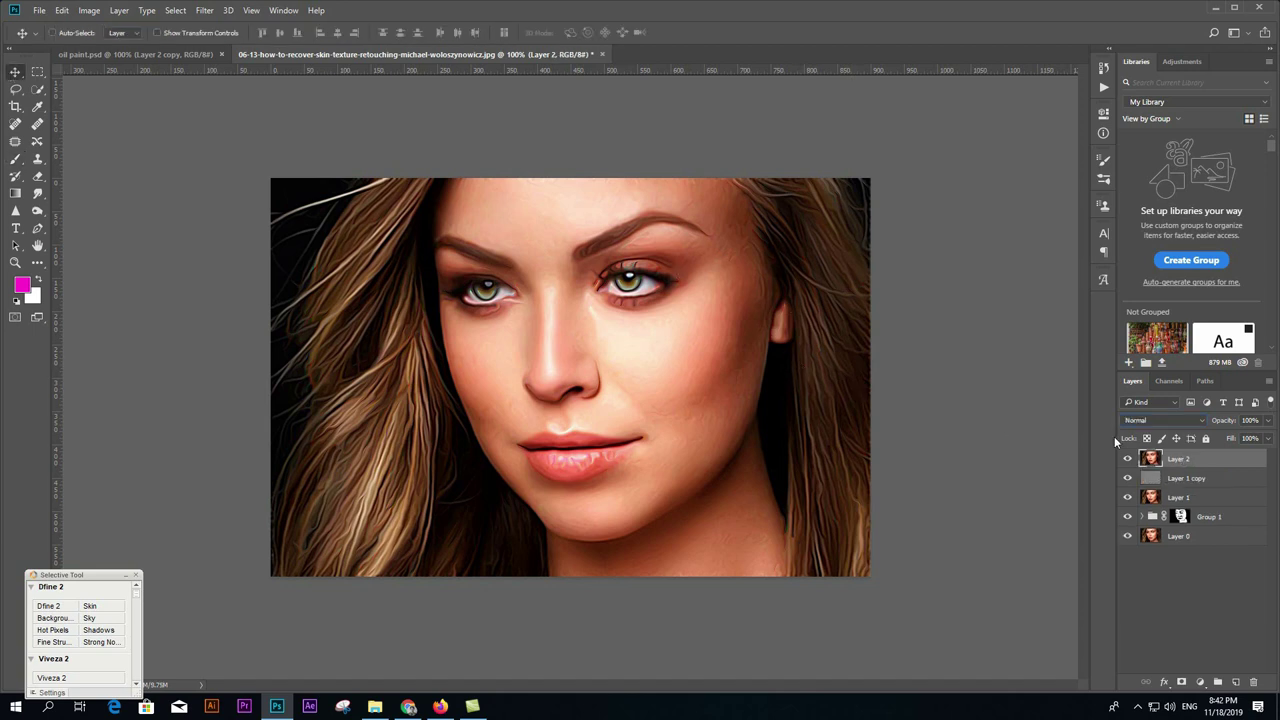
pyautogui.click(1235, 681)
pyautogui.press('b')
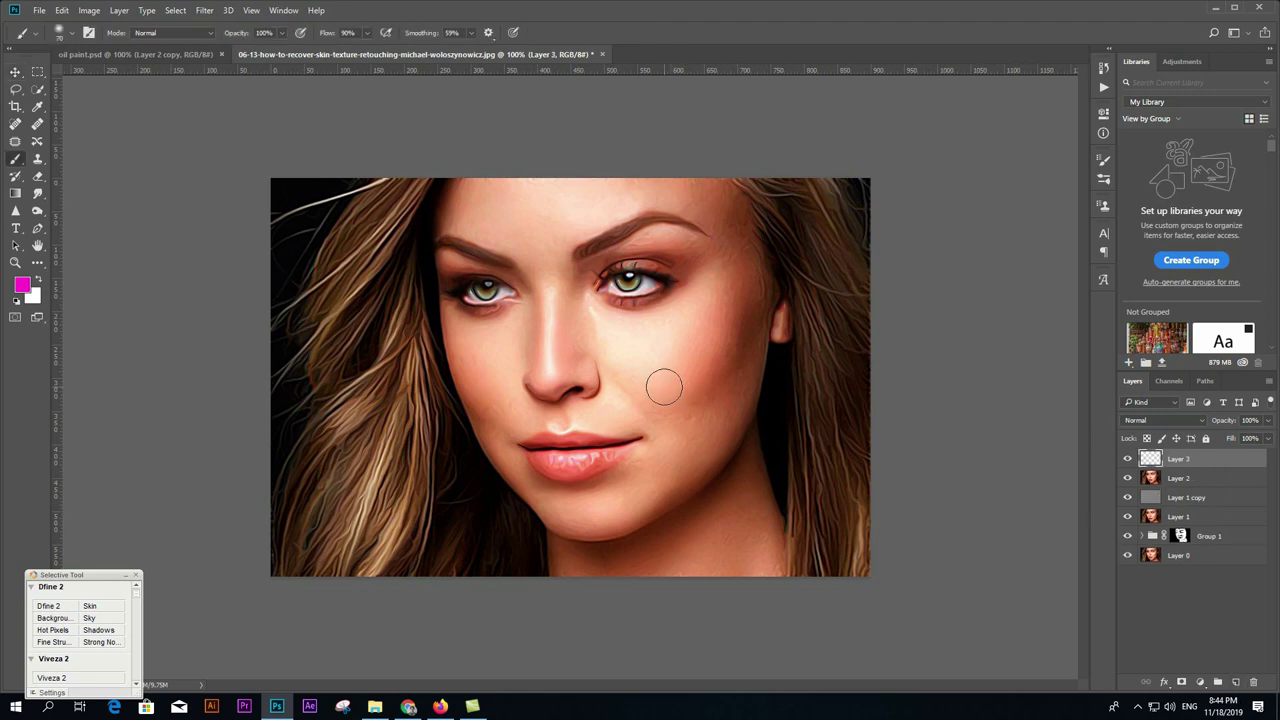
pyautogui.click(22, 286)
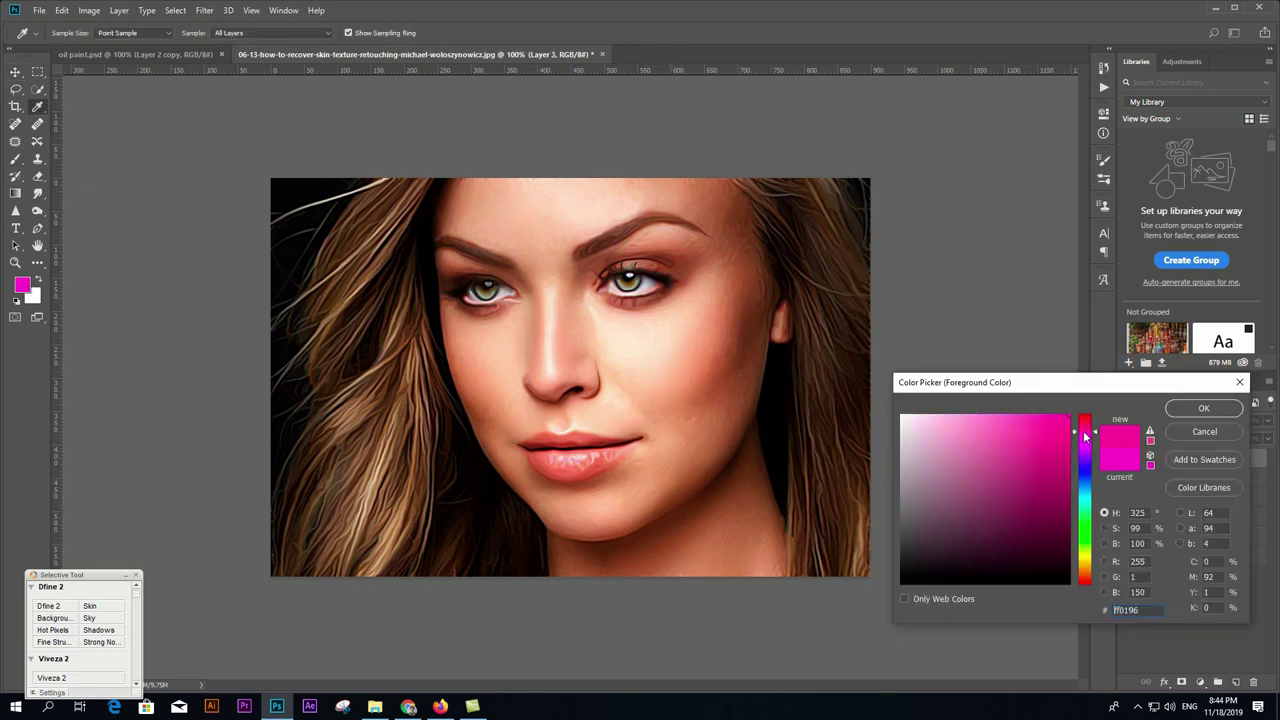
pyautogui.click(1203, 408)
pyautogui.moveTo(580, 320); pyautogui.dragTo(780, 470)
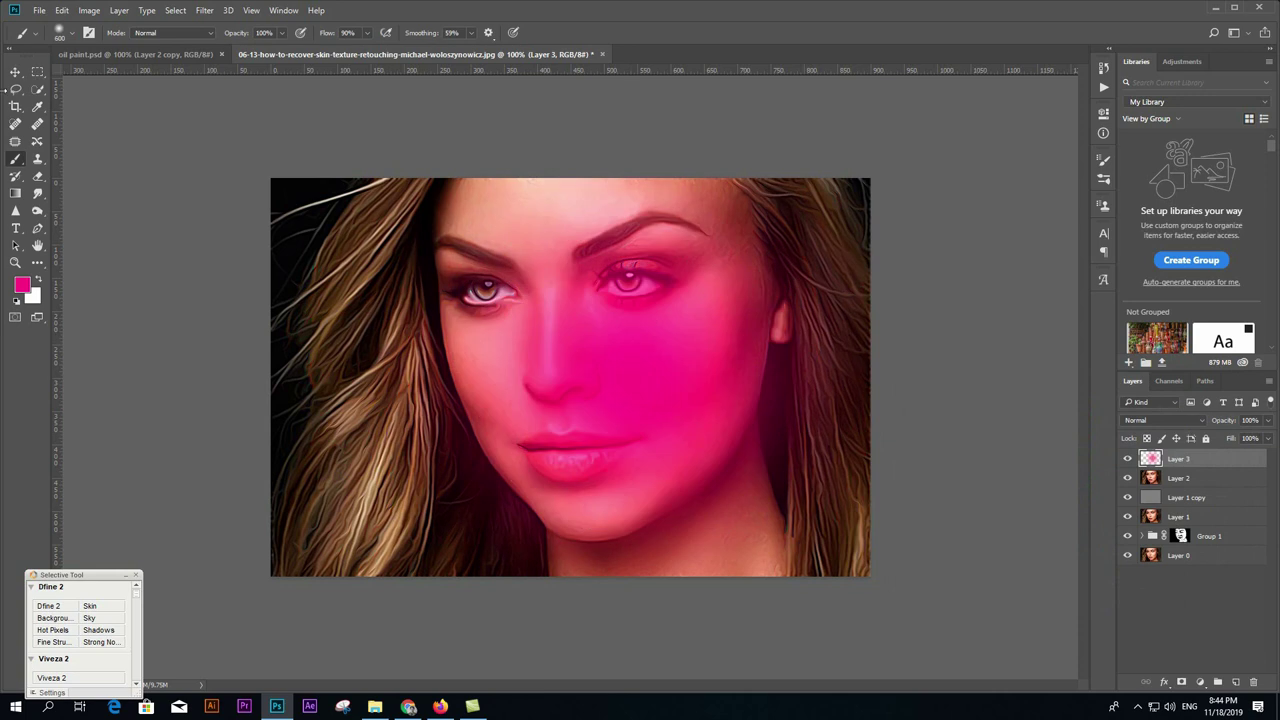
# Scale the pink patch well beyond the face and lower its opacity to 55%.
pyautogui.hotkey('ctrl', 't')
pyautogui.moveTo(700, 420); pyautogui.dragTo(796, 343)
pyautogui.hotkey('ctrl', '-')
pyautogui.moveTo(818, 468); pyautogui.dragTo(897, 548)
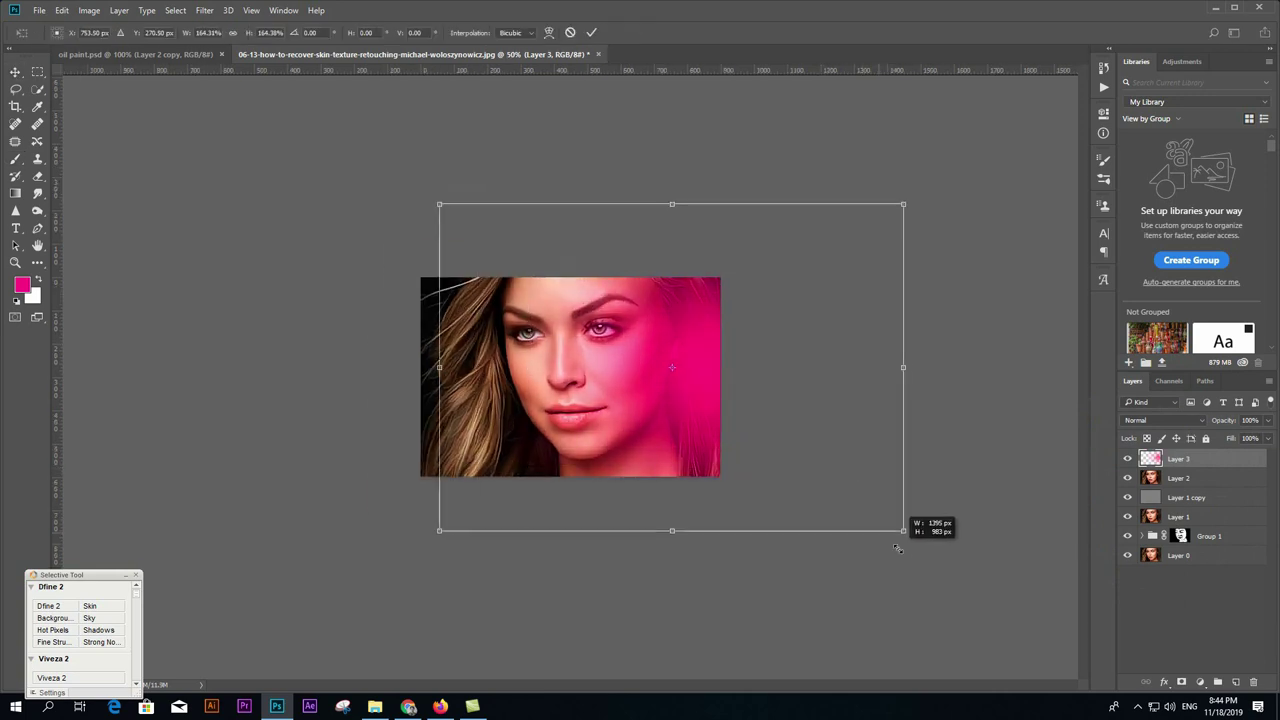
pyautogui.press('Return')
pyautogui.moveTo(1268, 420); pyautogui.dragTo(1237, 437)
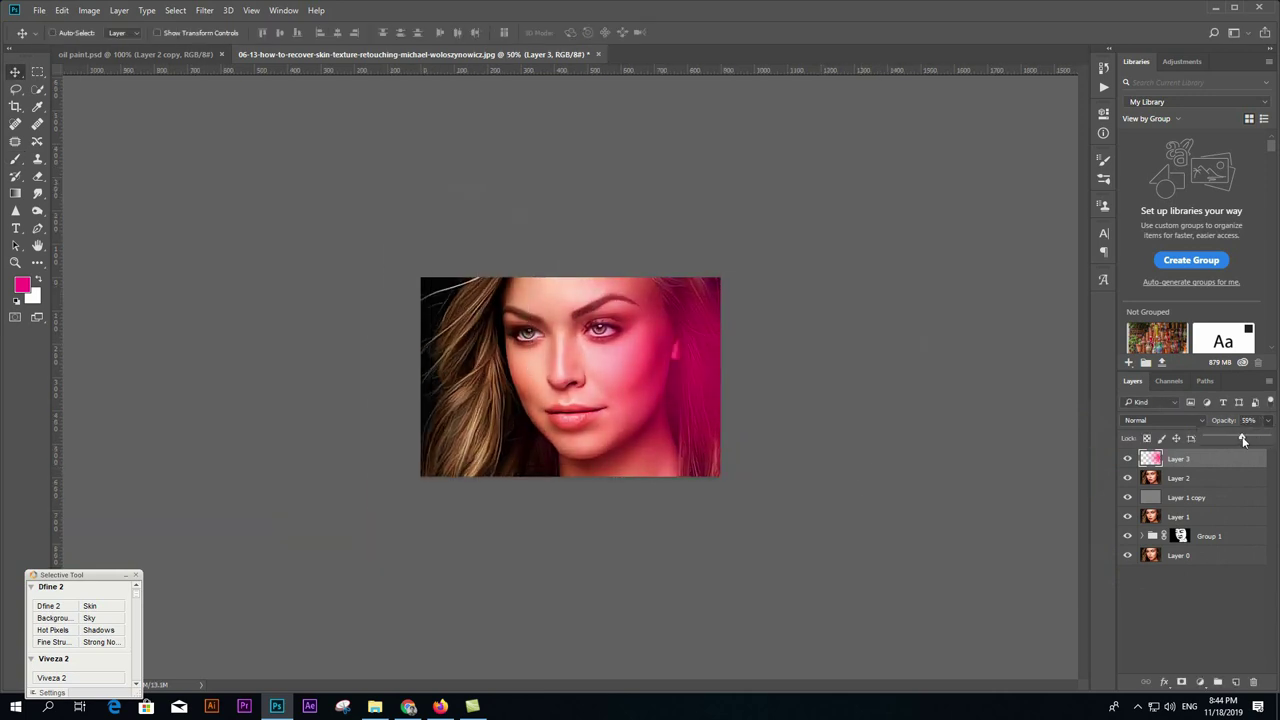
# Duplicate the pink glow over the left hair and give the copy a purple Color Overlay.
pyautogui.moveTo(681, 391); pyautogui.dragTo(440, 365)
pyautogui.doubleClick(1200, 458)
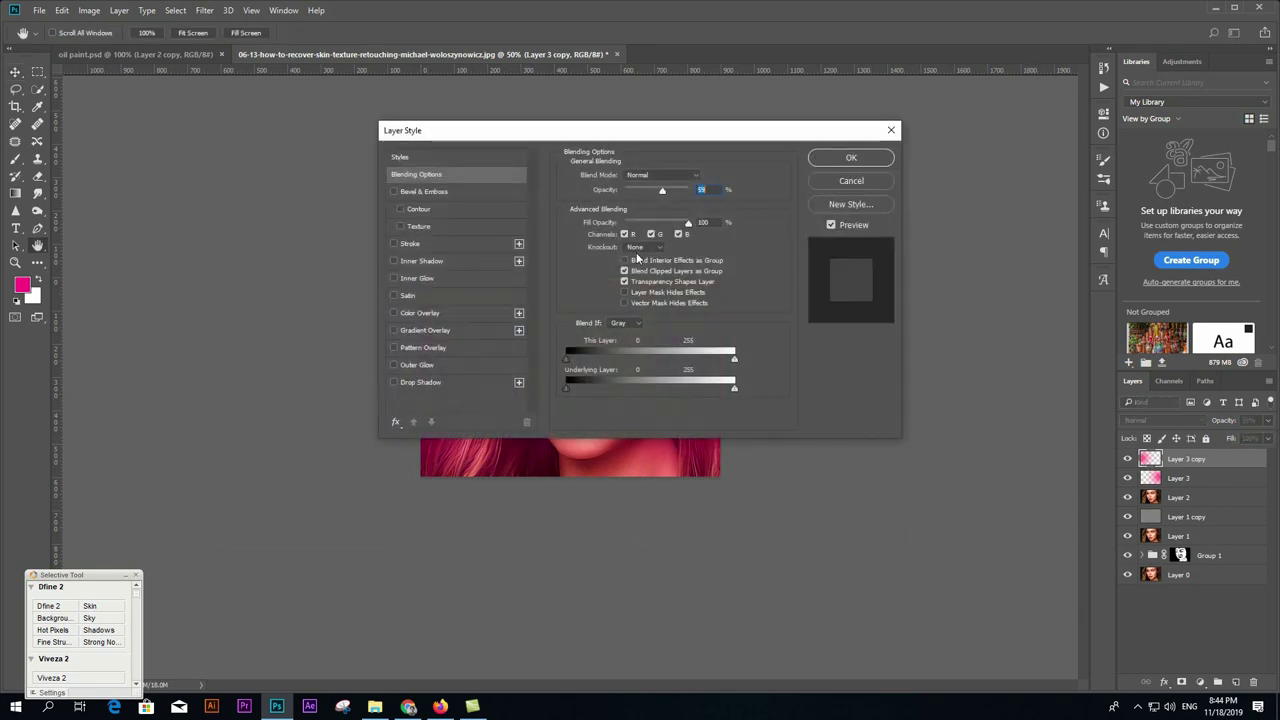
pyautogui.moveTo(636, 130); pyautogui.dragTo(982, 249)
pyautogui.click(766, 432)
pyautogui.moveTo(1063, 474); pyautogui.dragTo(1056, 473)
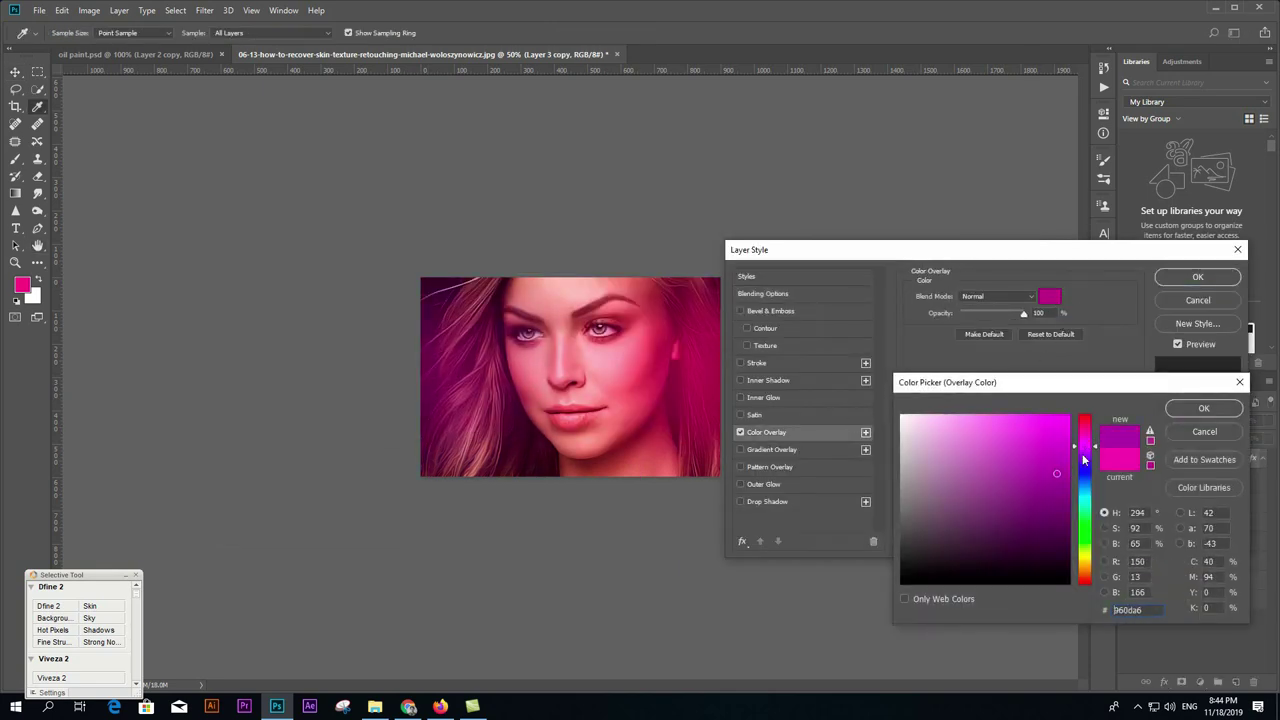
pyautogui.click(1204, 408)
pyautogui.click(1197, 277)
pyautogui.press('v')
pyautogui.moveTo(490, 393); pyautogui.dragTo(464, 392)
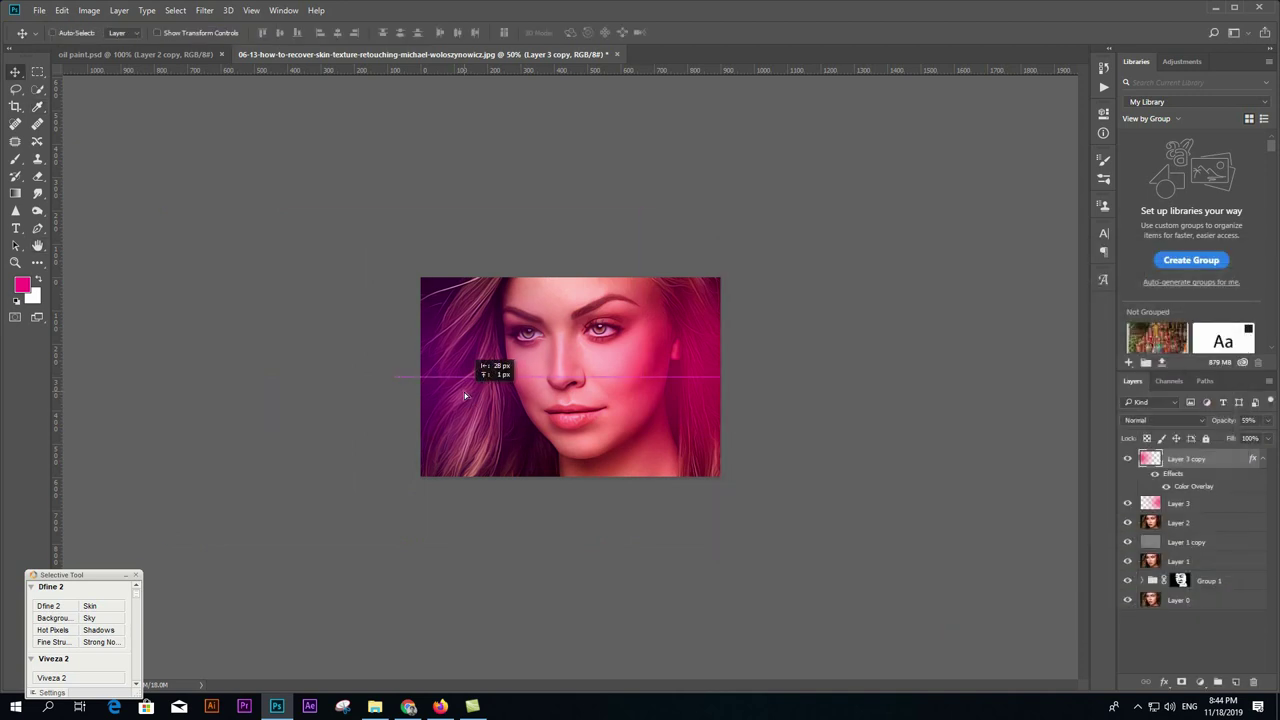
# Move the original glow to the right side and give Layer 3 a red Color Overlay.
pyautogui.moveTo(678, 396); pyautogui.dragTo(700, 381)
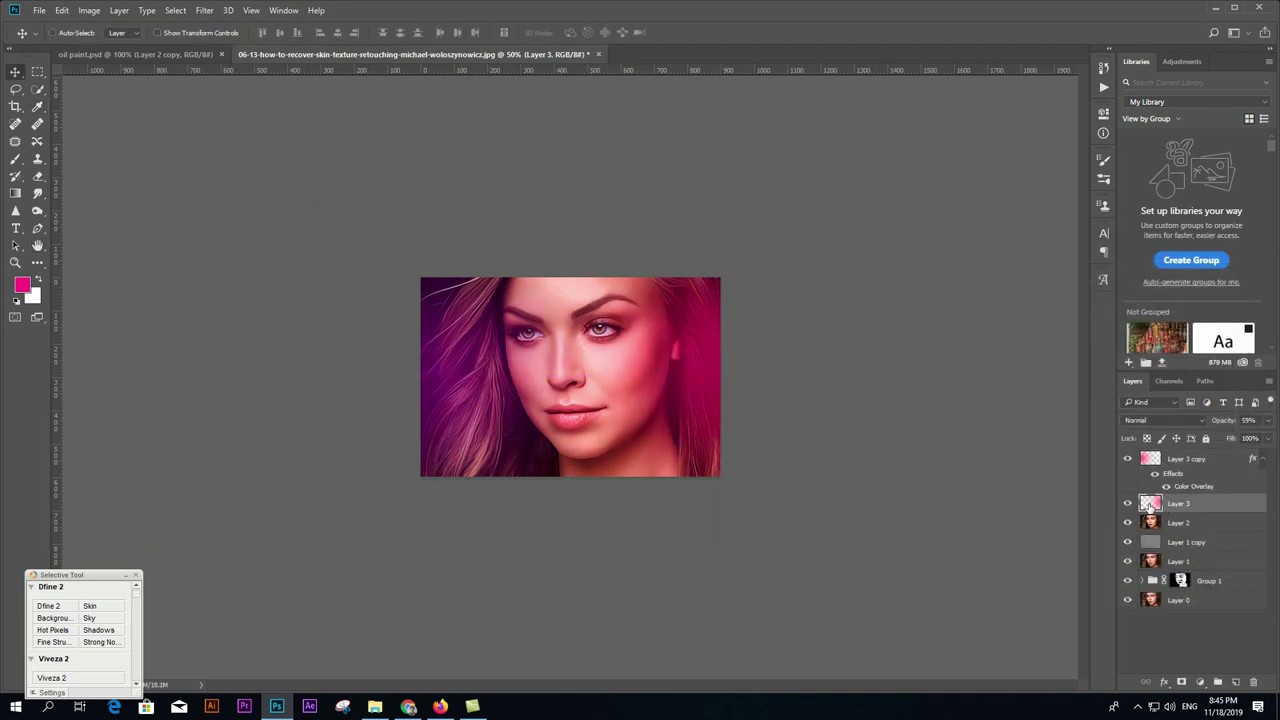
pyautogui.doubleClick(1150, 504)
pyautogui.moveTo(900, 252); pyautogui.dragTo(982, 272)
pyautogui.click(850, 454)
pyautogui.click(1133, 318)
pyautogui.moveTo(1080, 452); pyautogui.dragTo(1082, 428)
pyautogui.click(1061, 433)
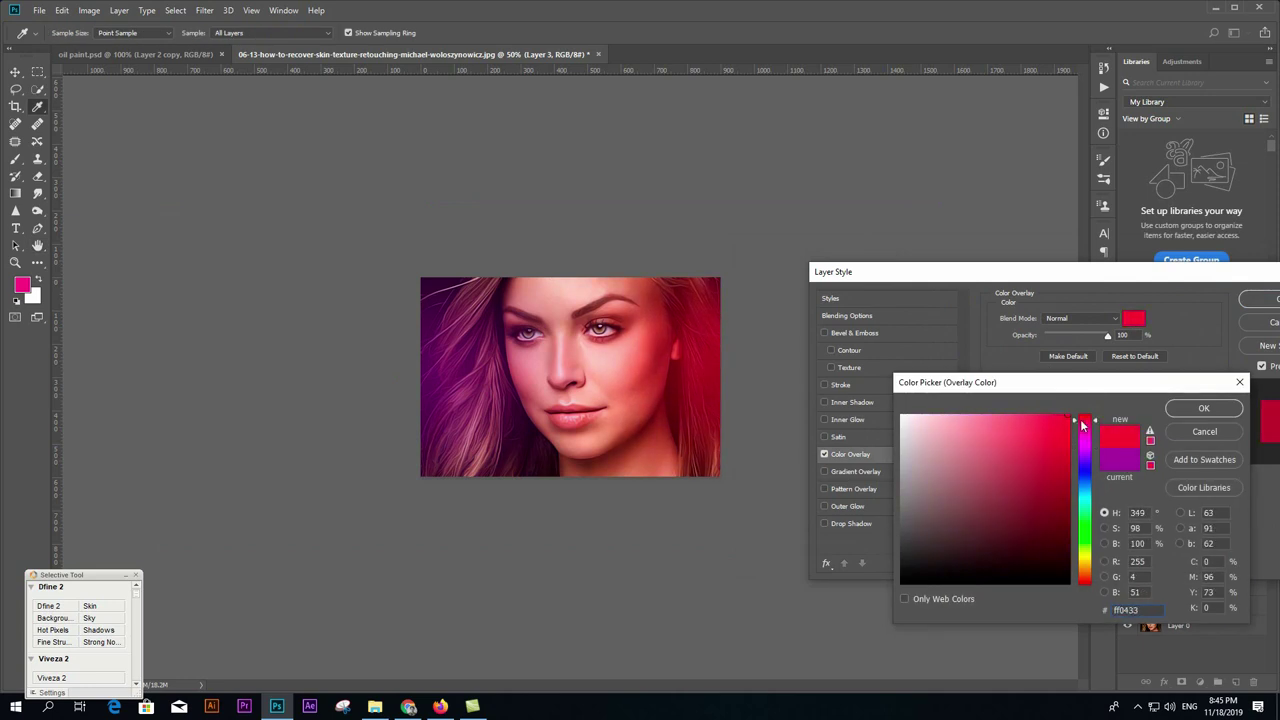
pyautogui.click(1200, 409)
pyautogui.press('Return')
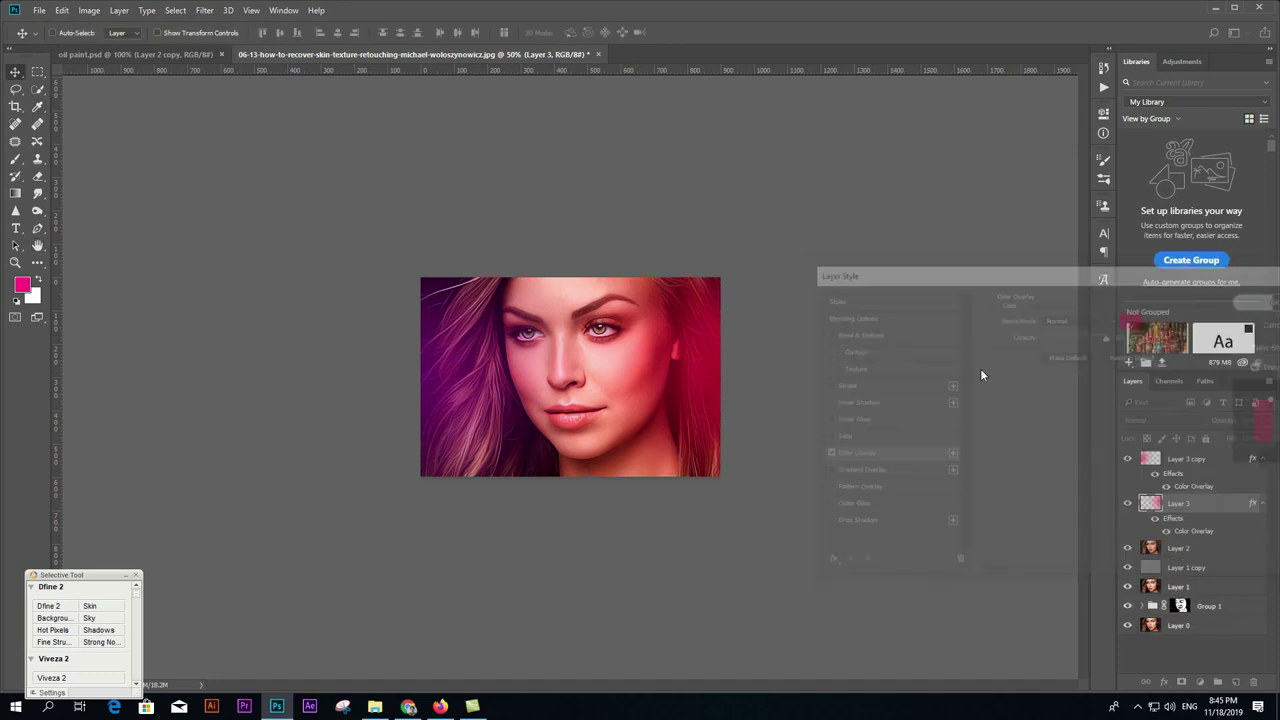
# Enlarge the purple glow on the left and the red glow on the right, then fit the image.
pyautogui.hotkey('ctrl', 'j')
pyautogui.press('v')
pyautogui.hotkey('ctrl', 't')
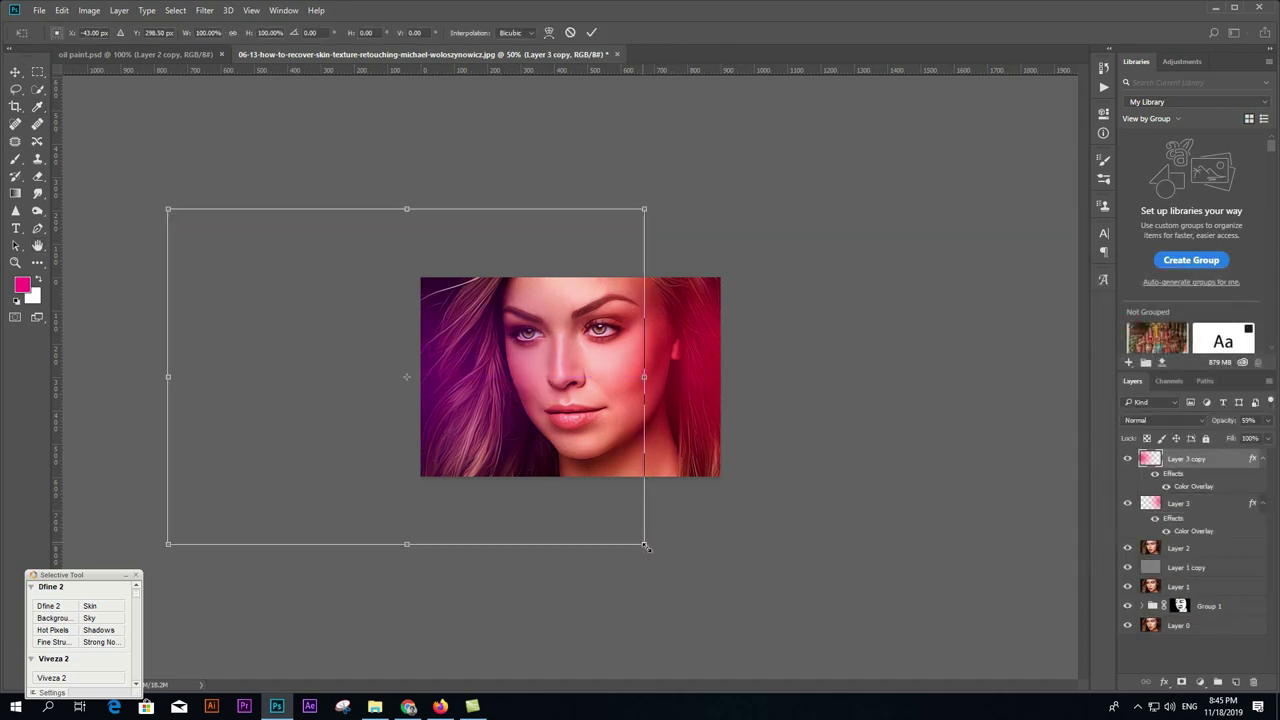
pyautogui.moveTo(643, 543); pyautogui.dragTo(700, 586)
pyautogui.press('Return')
pyautogui.click(1180, 503)
pyautogui.hotkey('ctrl', 't')
pyautogui.moveTo(932, 528); pyautogui.dragTo(930, 526)
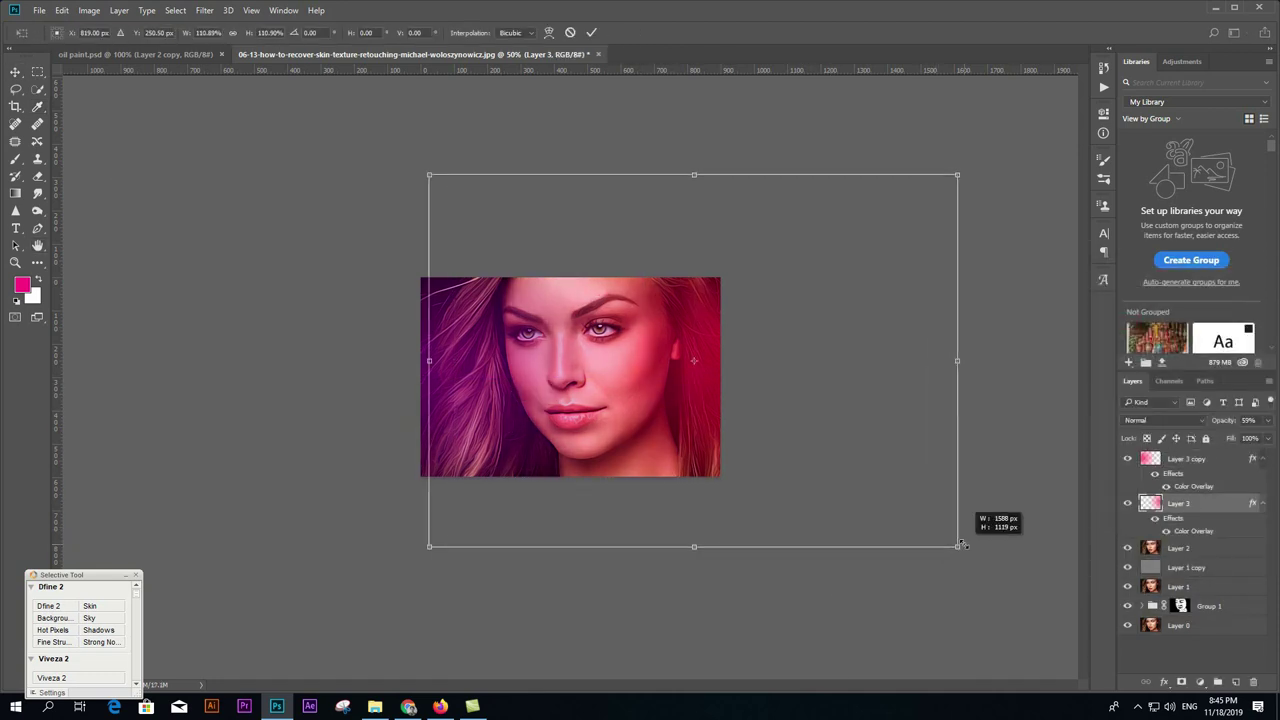
pyautogui.press('Return')
pyautogui.hotkey('ctrl', '0')
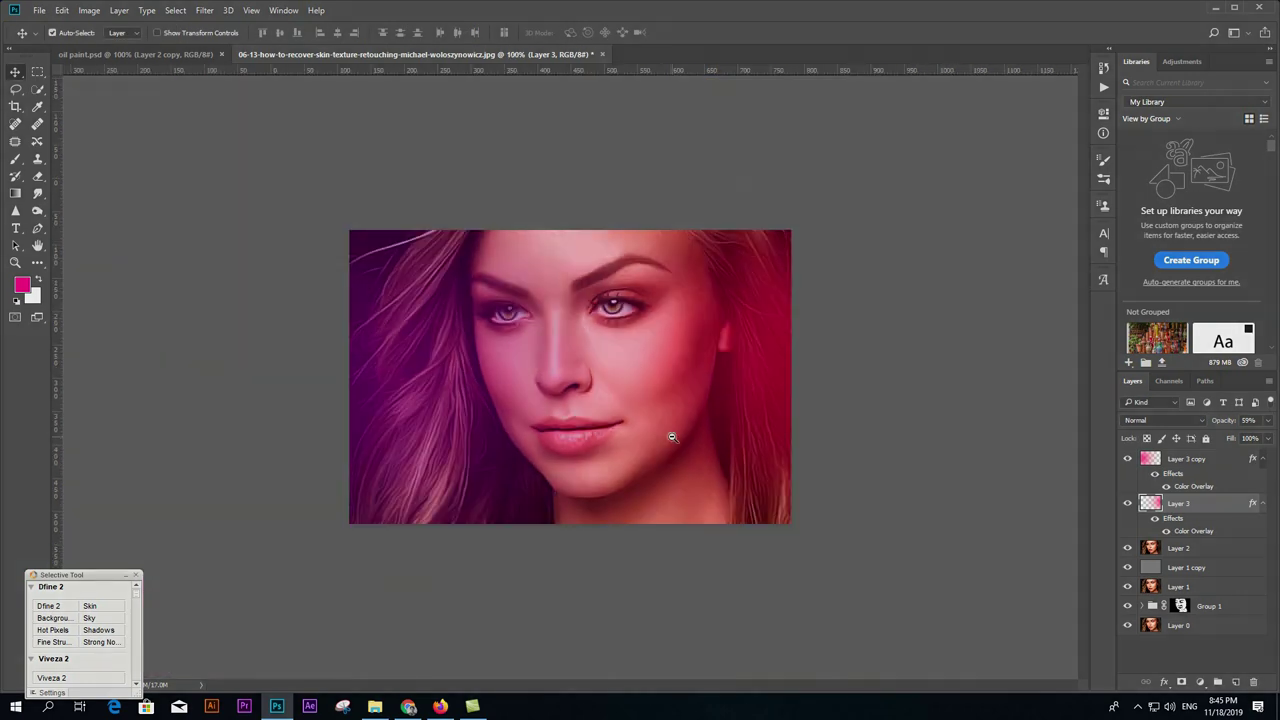